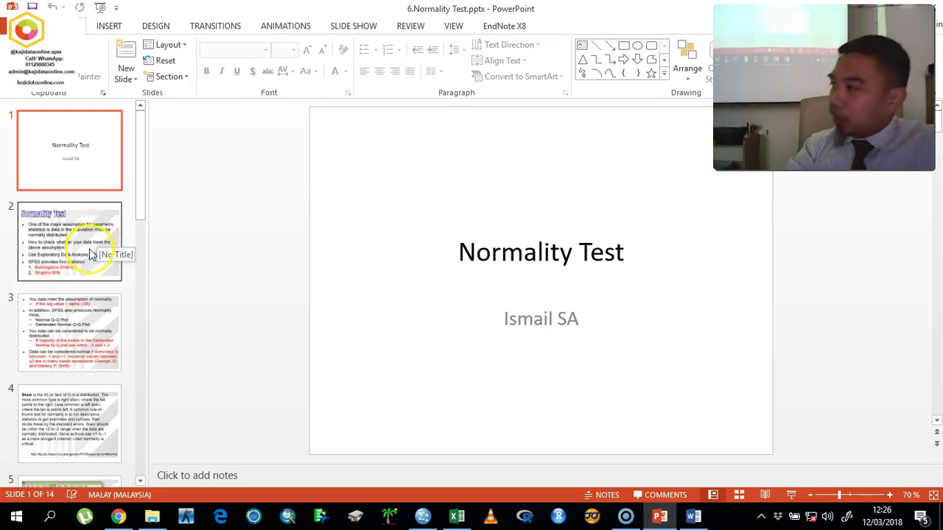
Present the Normality Test slides from slide 1 through the Descriptives table on slide 6 and end the show.
{"action": "left_click", "coordinate": [790, 495]}
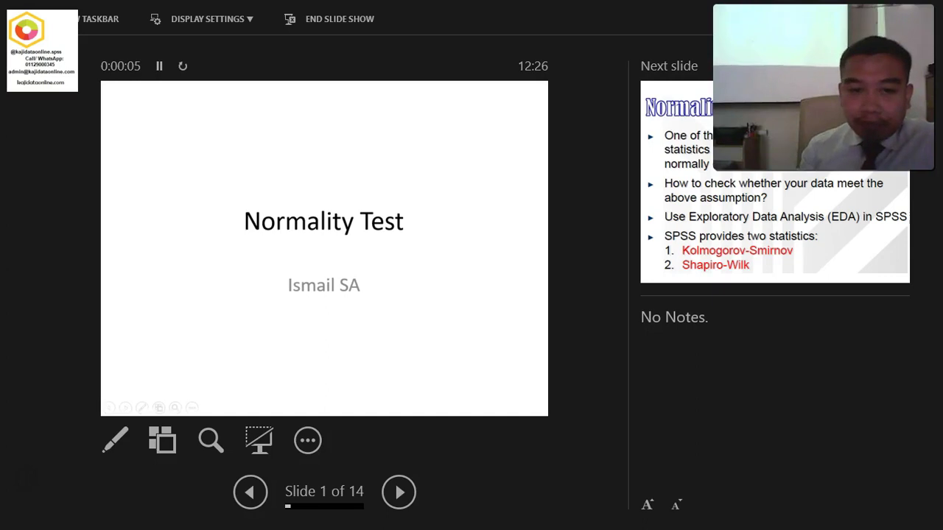
{"action": "left_click", "coordinate": [398, 492]}
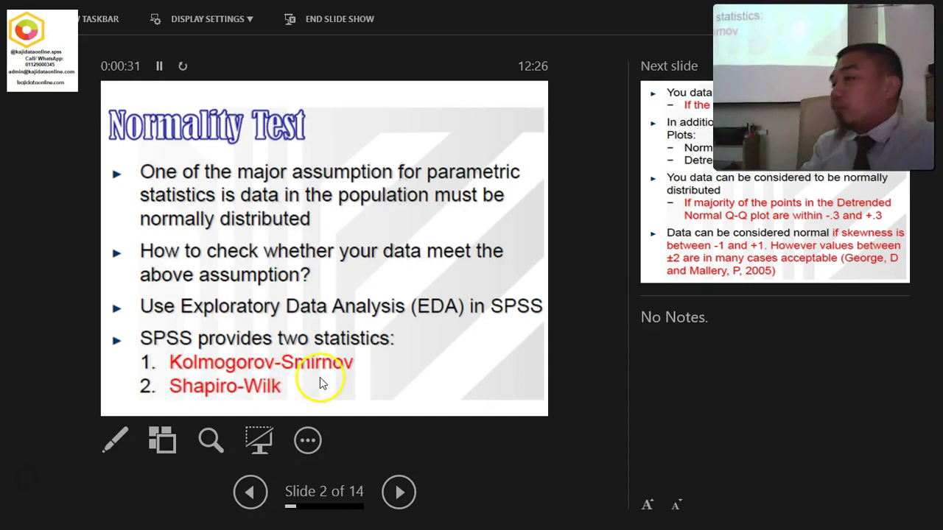
{"action": "left_click", "coordinate": [396, 493]}
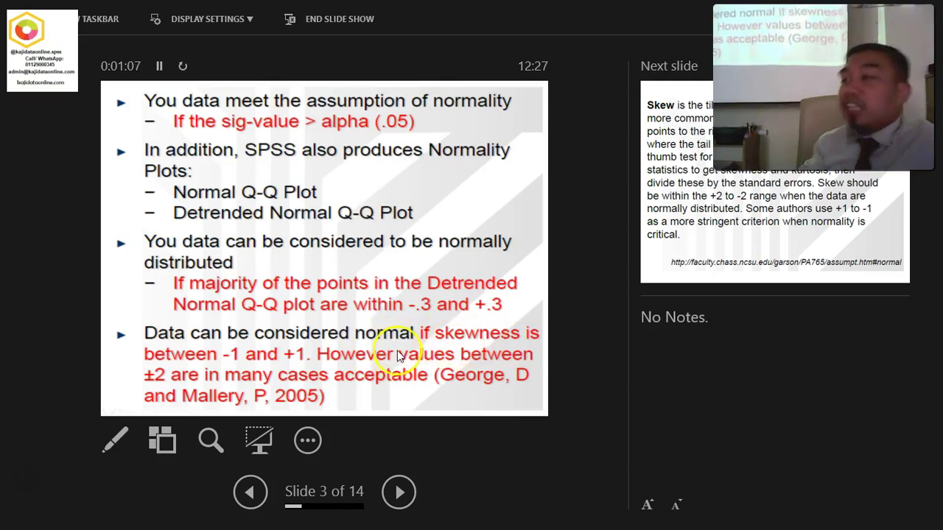
{"action": "left_click", "coordinate": [397, 492]}
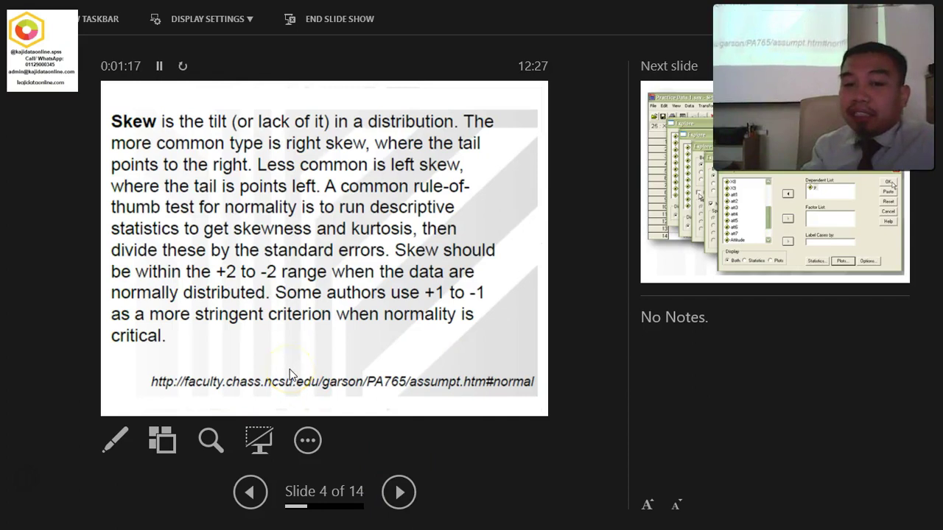
{"action": "left_click", "coordinate": [398, 491]}
{"action": "left_click", "coordinate": [401, 490]}
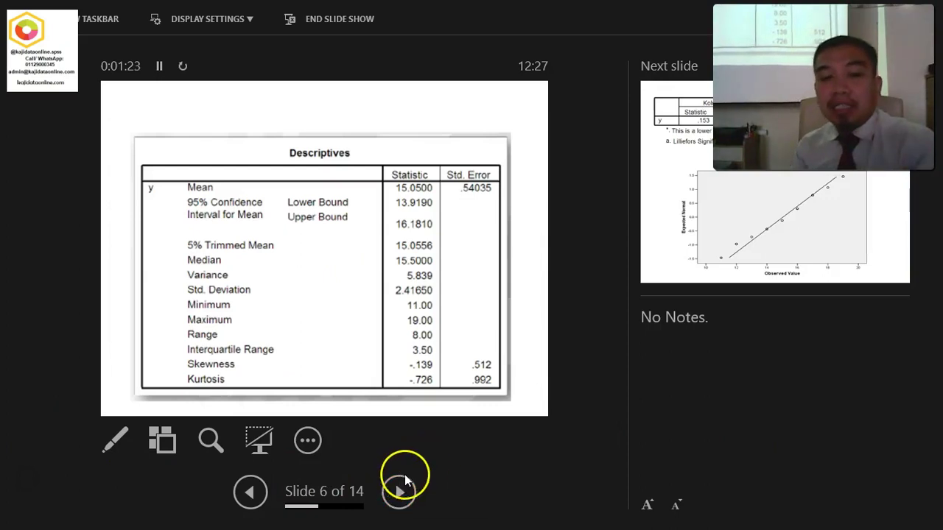
{"action": "key", "text": "Escape"}
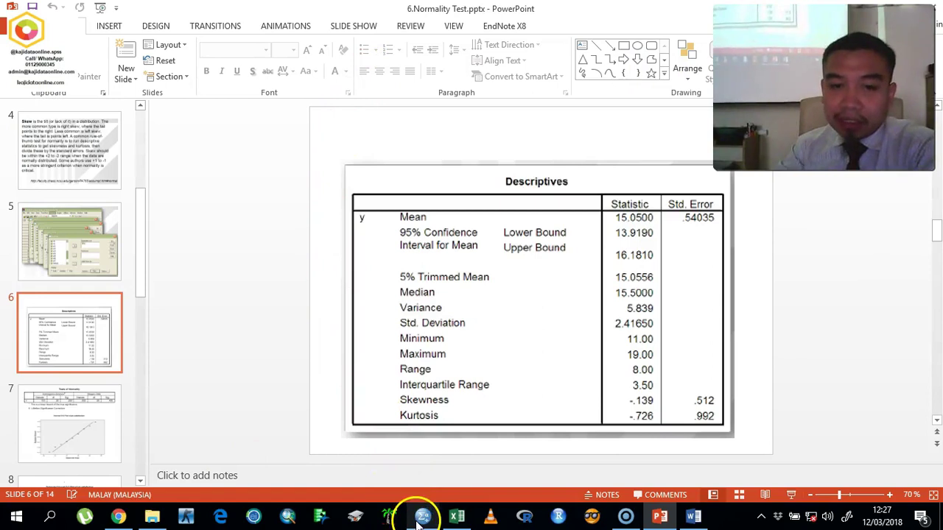
Switch to the SPSS Statistics Data Editor and select the y variable column in the Renal data set.
{"action": "mouse_move", "coordinate": [422, 512]}
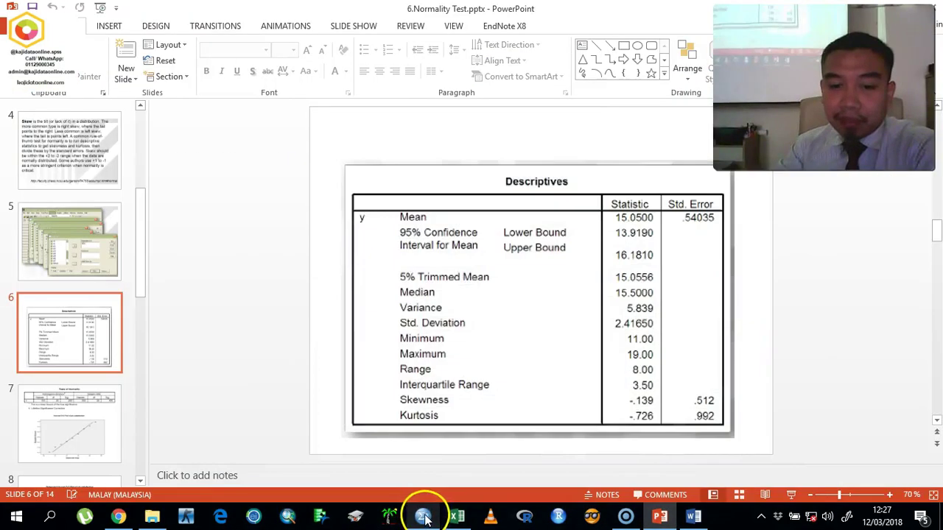
{"action": "left_click", "coordinate": [424, 516]}
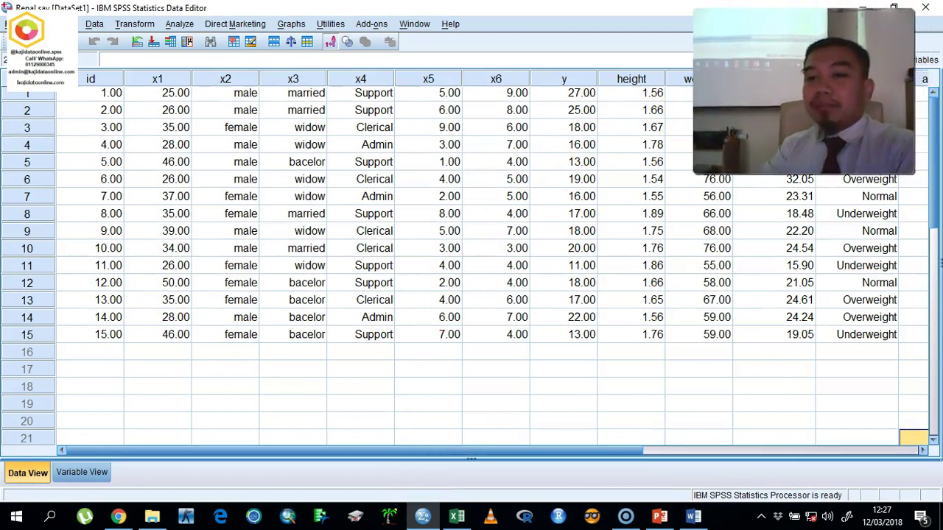
{"action": "left_click", "coordinate": [579, 79]}
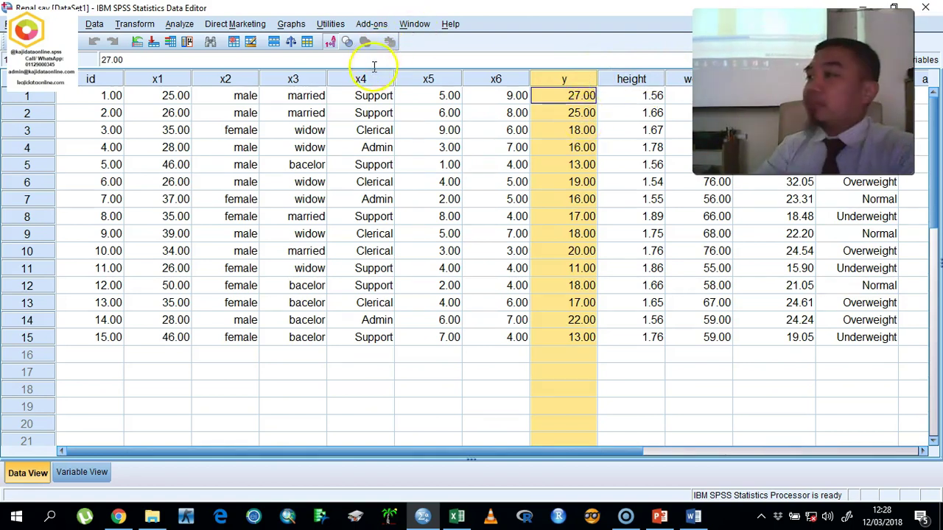
Start an Explore analysis from the descriptive statistics procedures with job performance [y] as the dependent variable.
{"action": "left_click", "coordinate": [176, 24]}
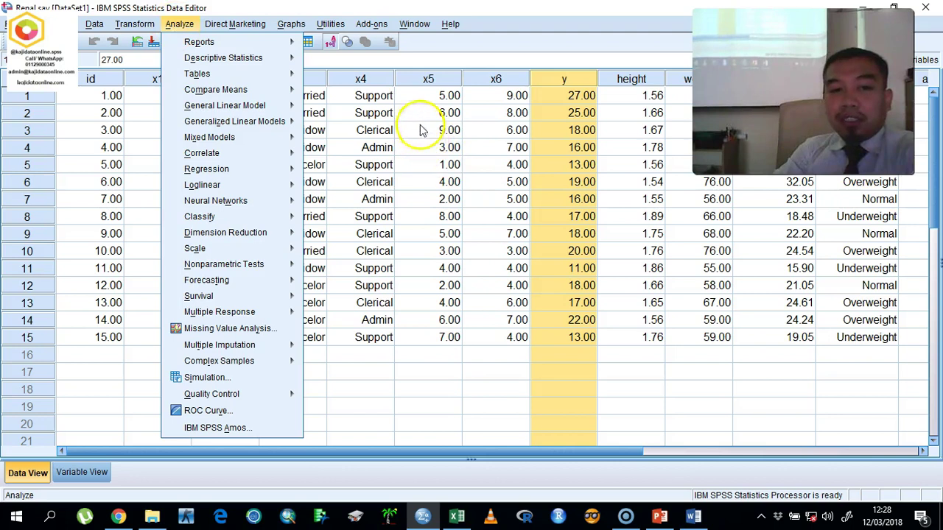
{"action": "mouse_move", "coordinate": [291, 57]}
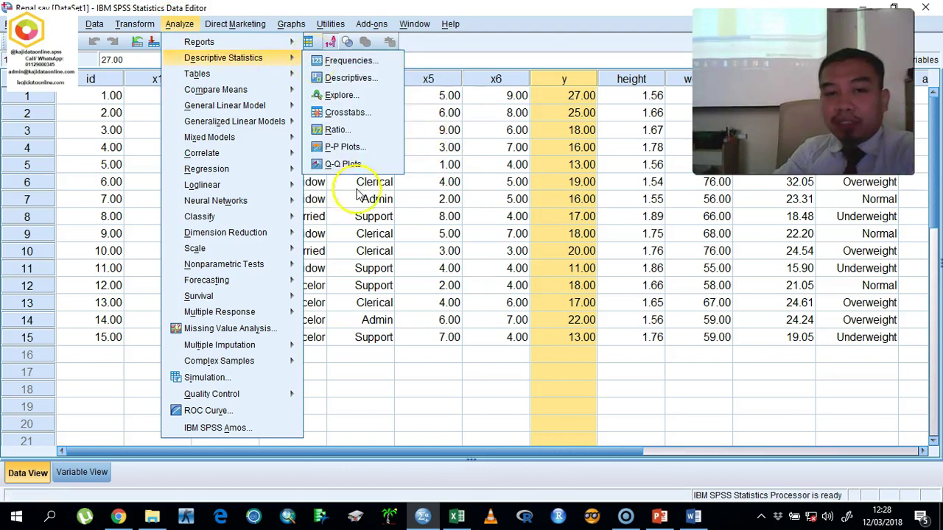
{"action": "left_click", "coordinate": [330, 99]}
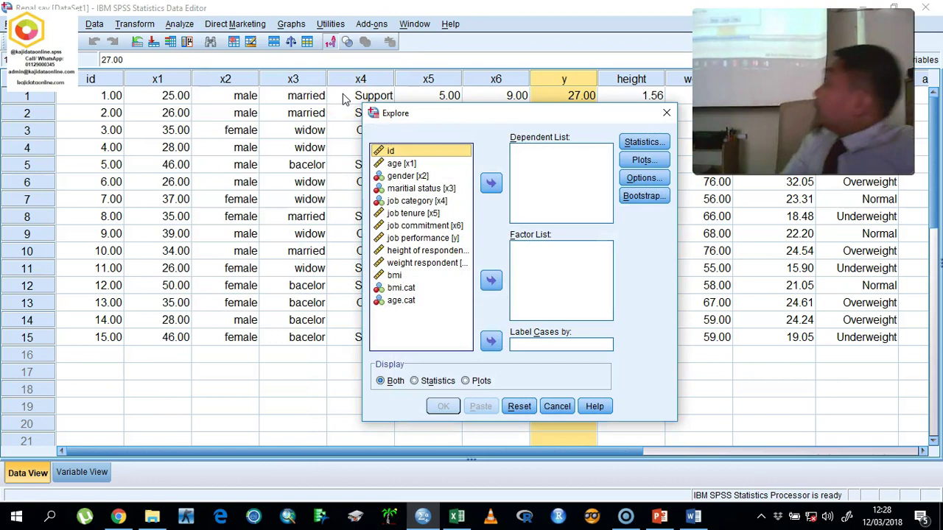
{"action": "left_click_drag", "start_coordinate": [436, 129], "coordinate": [295, 100]}
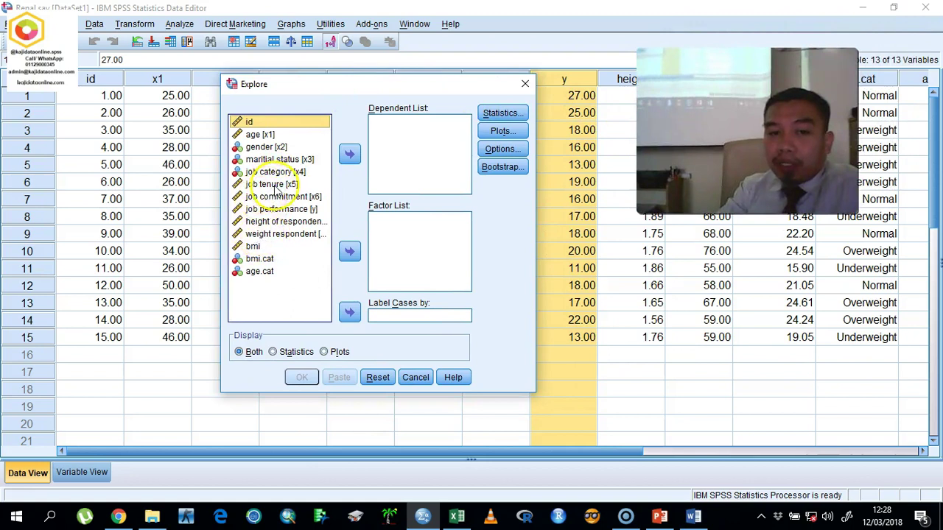
{"action": "left_click", "coordinate": [278, 209]}
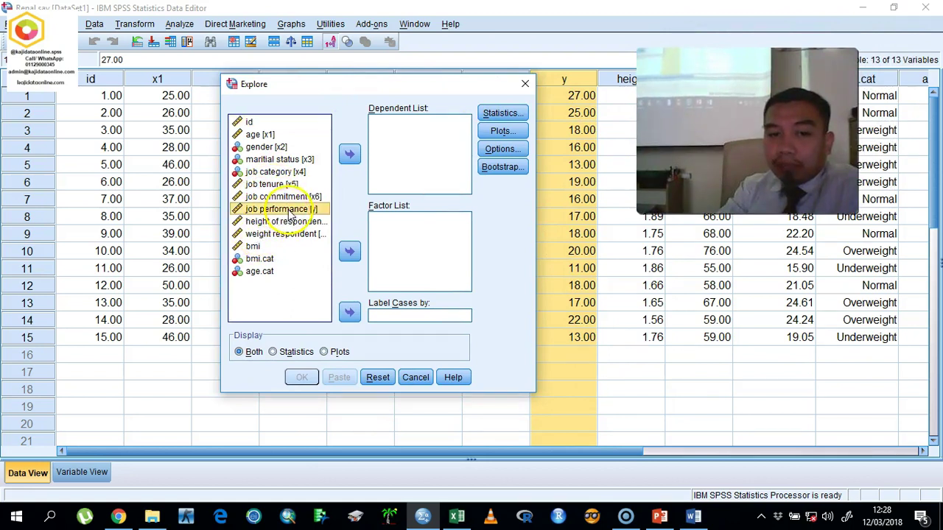
{"action": "left_click", "coordinate": [349, 155]}
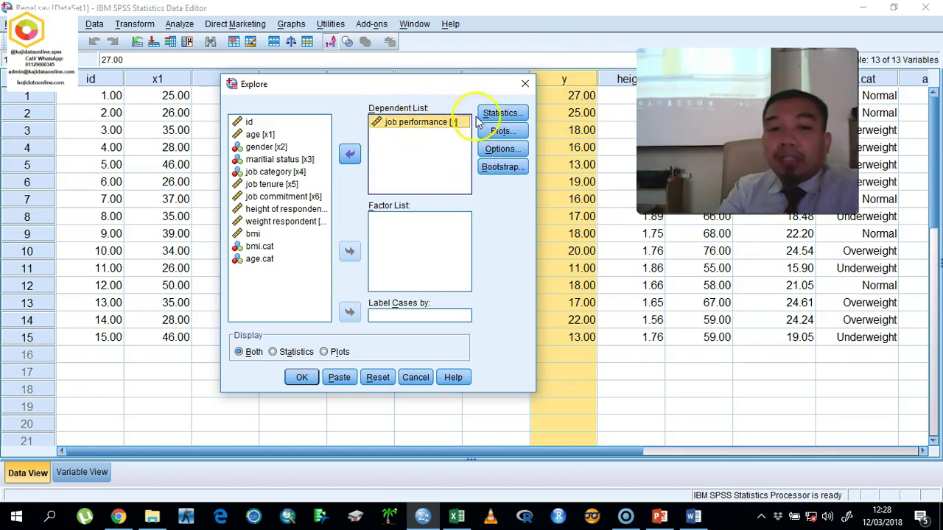
Add M-estimators and Outliers to the Explore statistics, keeping Descriptives with a 95% confidence interval for the mean.
{"action": "left_click", "coordinate": [506, 114]}
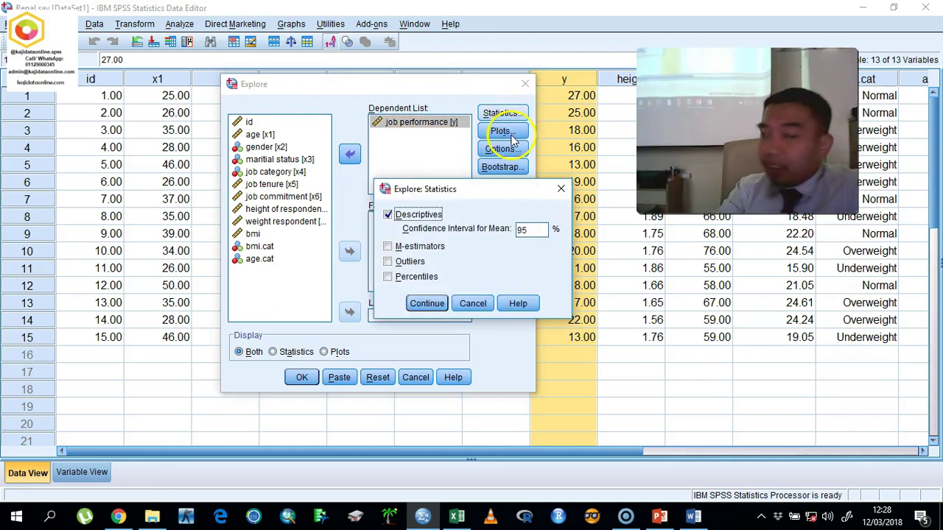
{"action": "left_click", "coordinate": [388, 247]}
{"action": "left_click", "coordinate": [388, 262]}
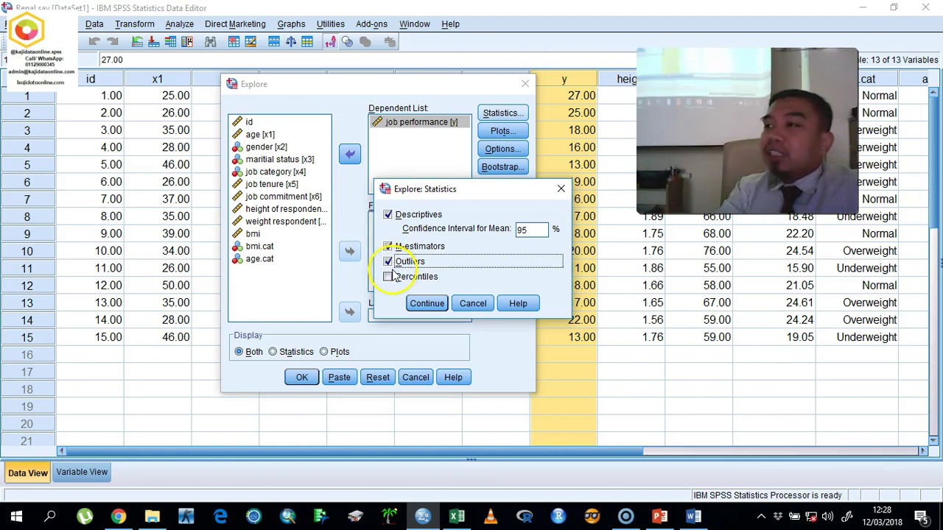
{"action": "left_click", "coordinate": [429, 304]}
{"action": "left_click", "coordinate": [516, 114]}
{"action": "left_click", "coordinate": [388, 248]}
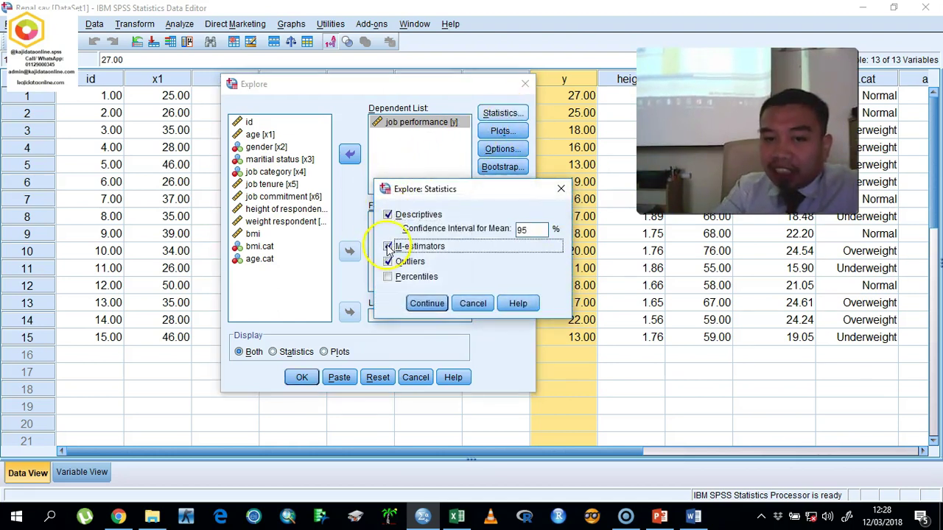
{"action": "left_click", "coordinate": [387, 262]}
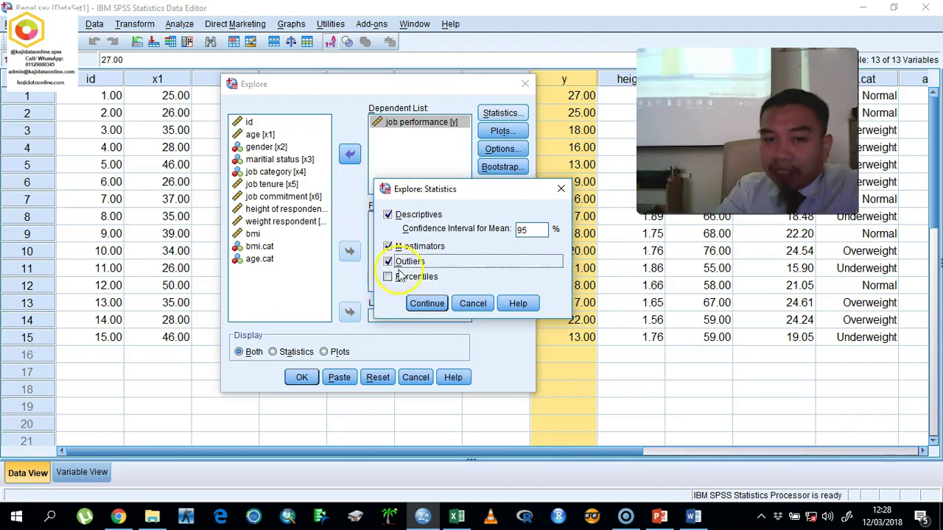
{"action": "left_click", "coordinate": [423, 304]}
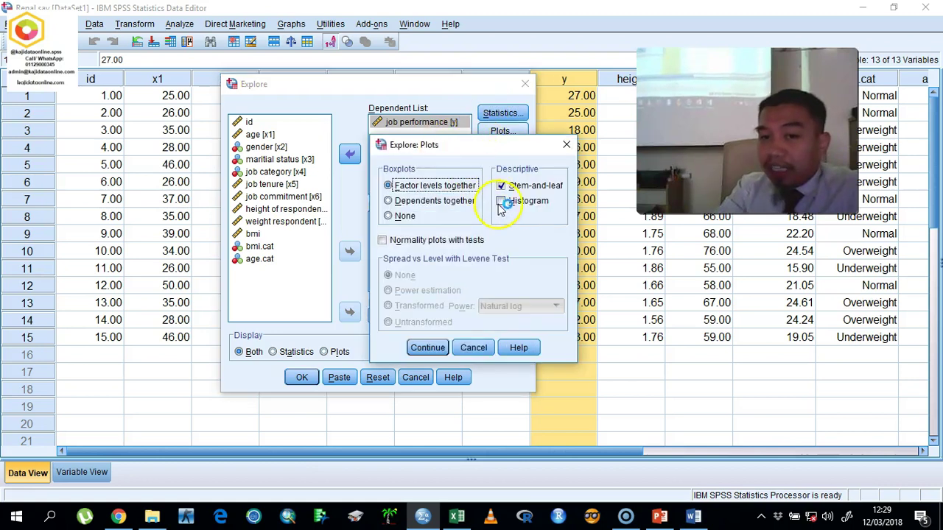
Include a histogram and normality plots with tests in the Explore plots, alongside the stem-and-leaf plot.
{"action": "left_click", "coordinate": [502, 202]}
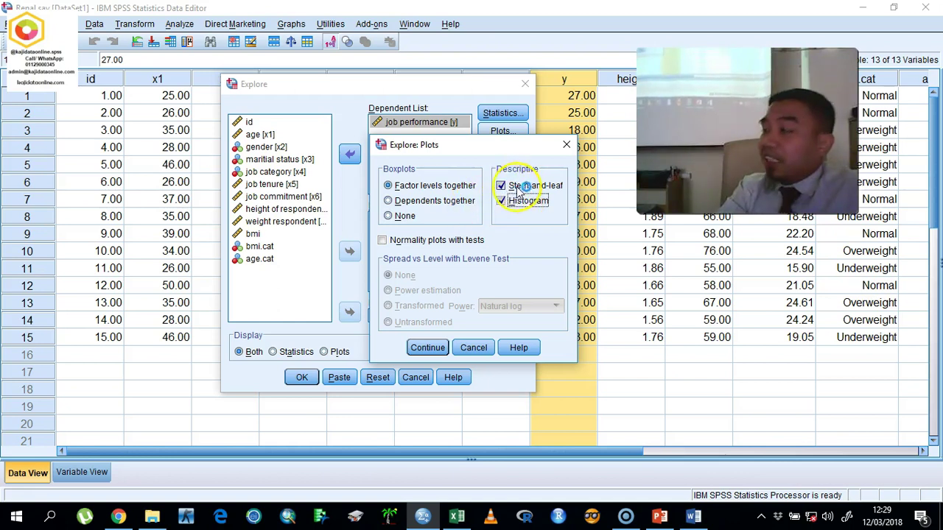
{"action": "left_click", "coordinate": [383, 241]}
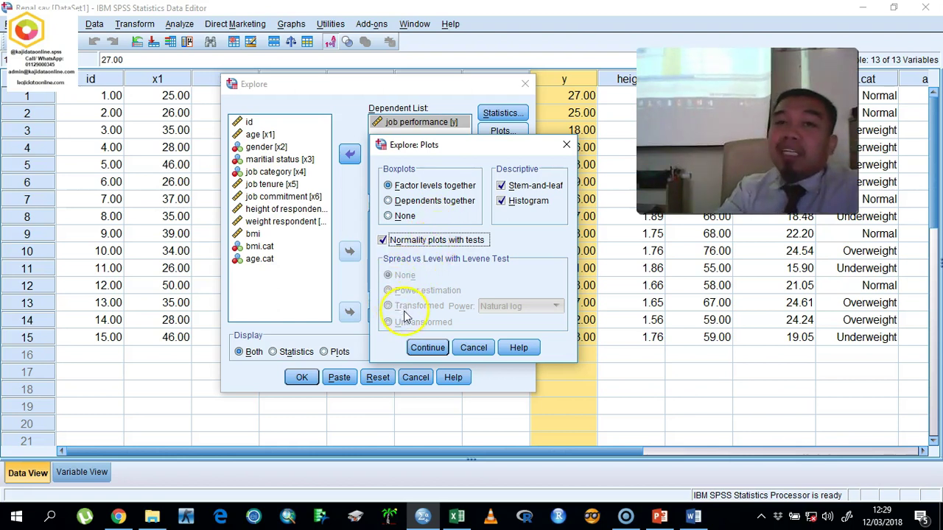
{"action": "left_click", "coordinate": [421, 348]}
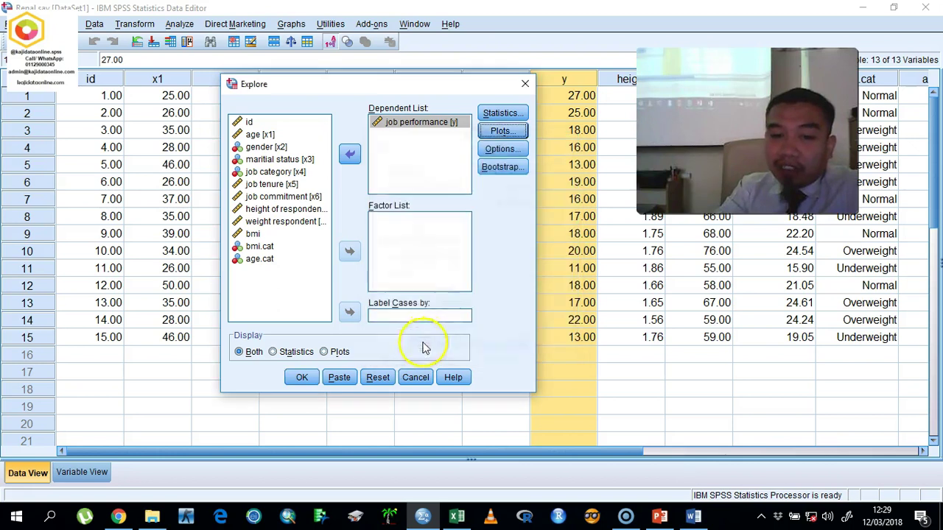
Check the missing-values and bootstrap settings without applying changes, and run the Explore analysis.
{"action": "left_click", "coordinate": [510, 149]}
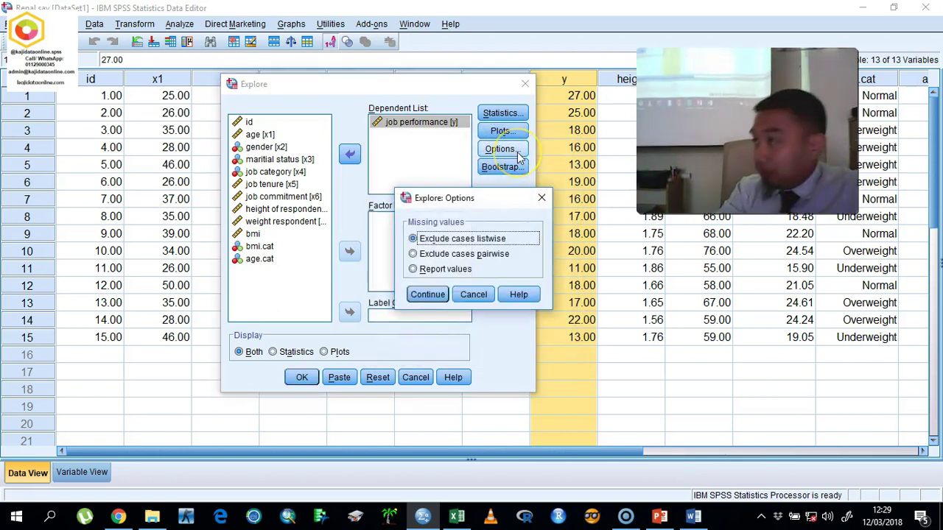
{"action": "left_click", "coordinate": [474, 294]}
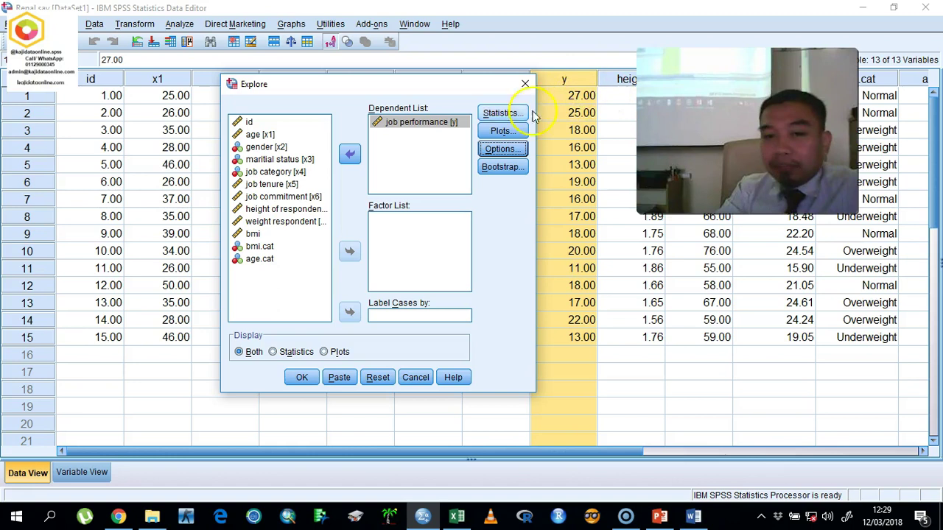
{"action": "left_click", "coordinate": [502, 166]}
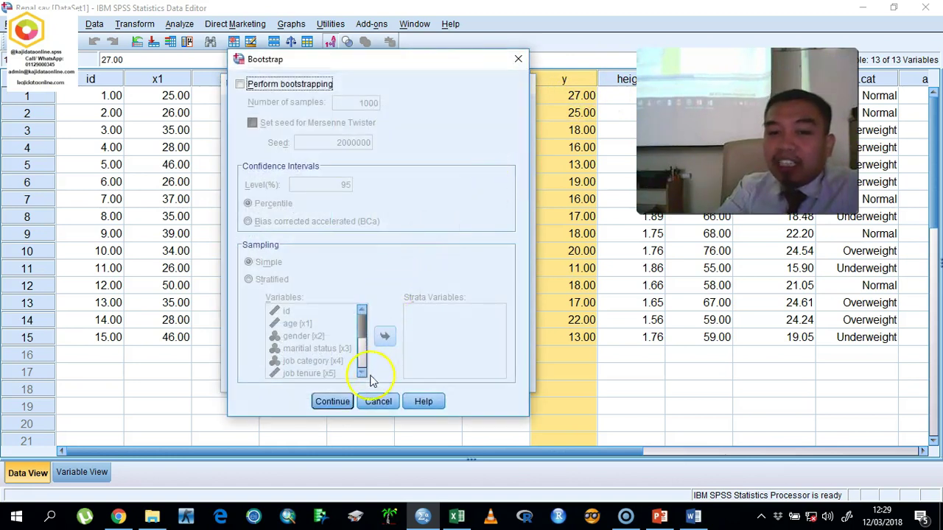
{"action": "left_click", "coordinate": [377, 401]}
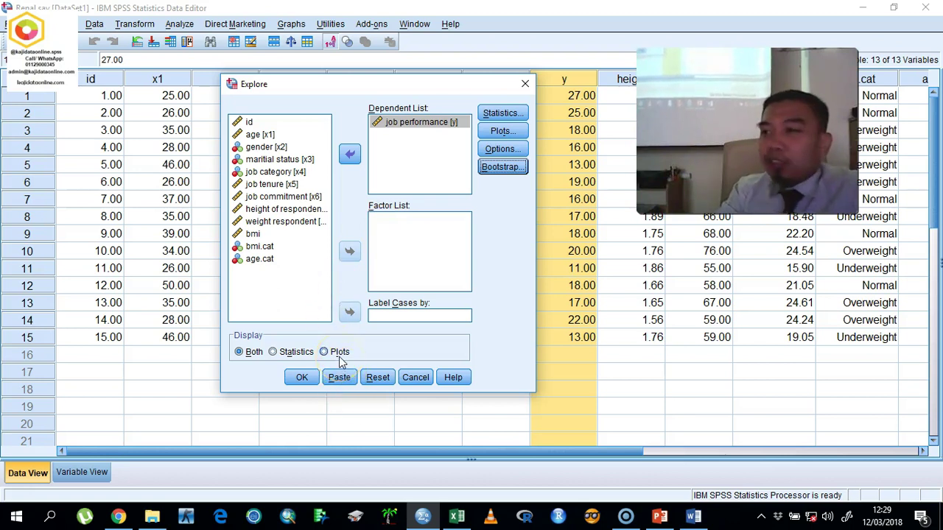
{"action": "left_click", "coordinate": [302, 378]}
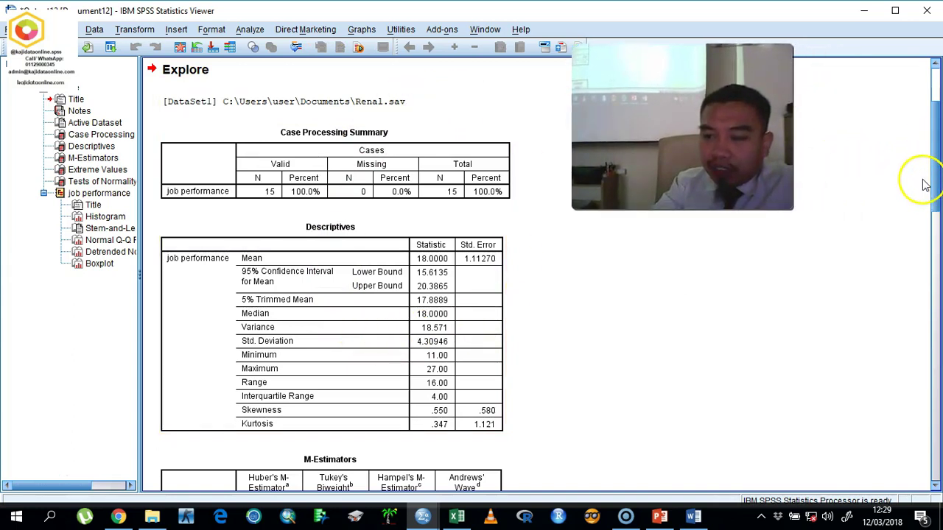
Bring the Descriptives table into view in the output and open it as a Windows Ink screen sketch.
{"action": "left_click_drag", "start_coordinate": [933, 174], "coordinate": [931, 200]}
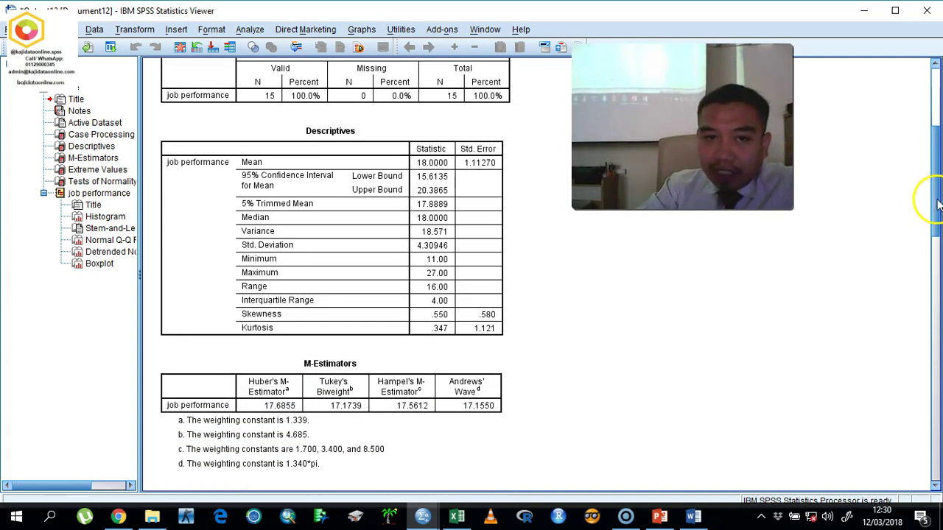
{"action": "left_click", "coordinate": [298, 158]}
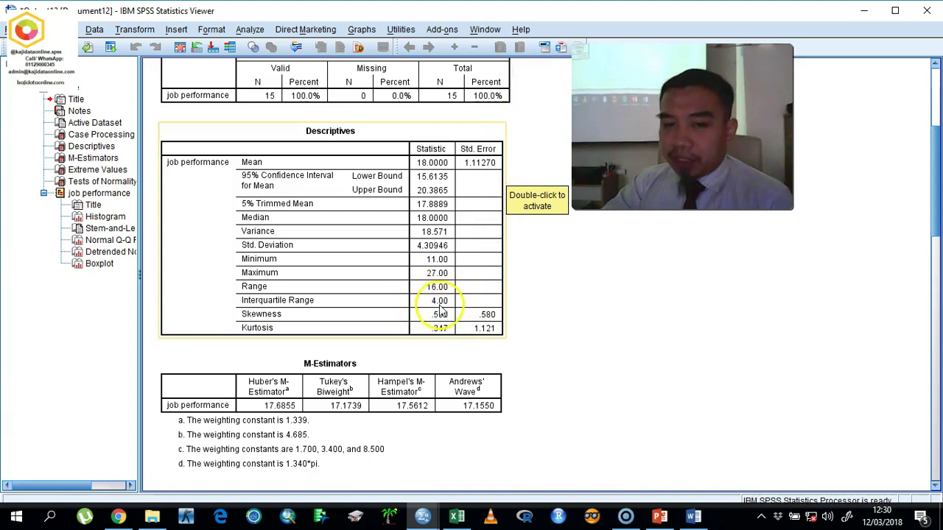
{"action": "left_click", "coordinate": [847, 516]}
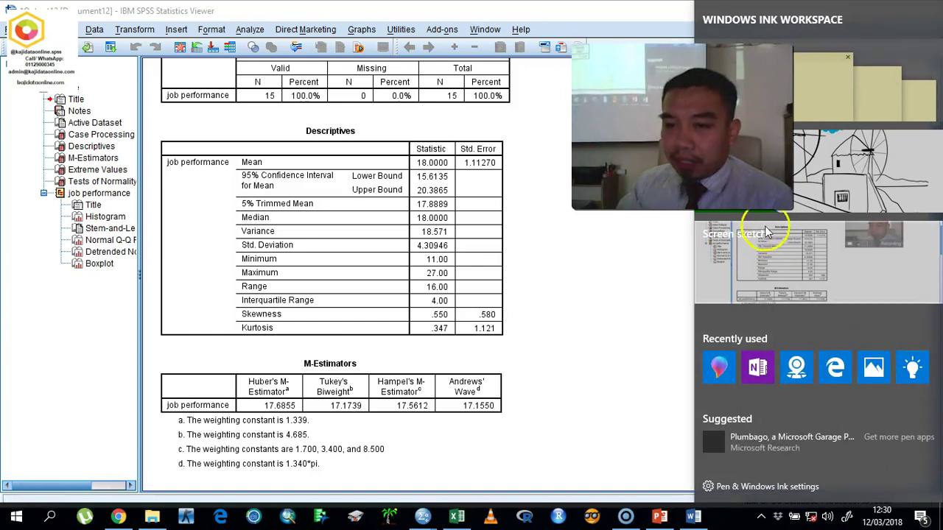
{"action": "left_click", "coordinate": [770, 241]}
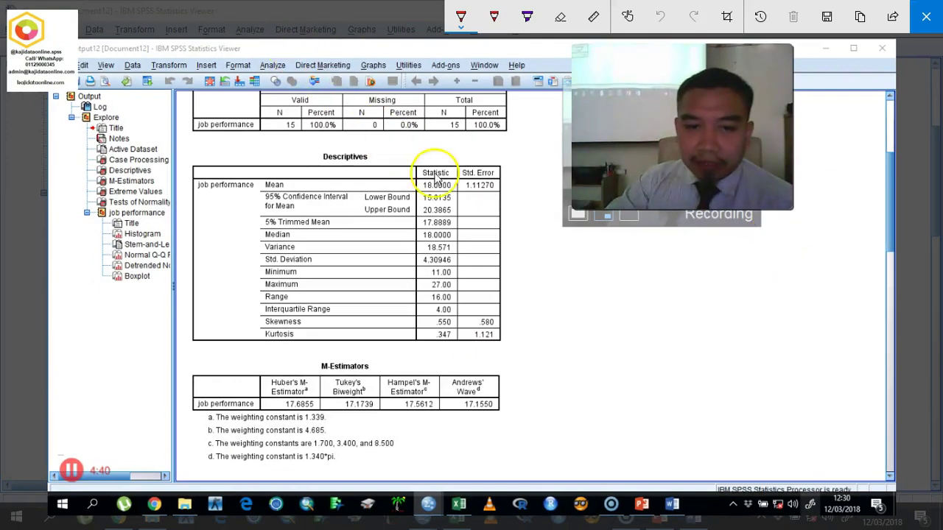
Handwrite the skewness calculation 0.550/0.580 = 0.948, the rounded 0.95 and ±1 beside the tables, and clear all the ink.
{"action": "mouse_move", "coordinate": [586, 245]}
{"action": "left_mouse_down"}
{"action": "mouse_move", "coordinate": [593, 270]}
{"action": "mouse_move", "coordinate": [597, 243]}
{"action": "mouse_move", "coordinate": [615, 250]}
{"action": "mouse_move", "coordinate": [631, 230]}
{"action": "mouse_move", "coordinate": [644, 250]}
{"action": "mouse_move", "coordinate": [645, 224]}
{"action": "mouse_move", "coordinate": [666, 248]}
{"action": "left_mouse_up"}
{"action": "left_click_drag", "start_coordinate": [578, 283], "coordinate": [701, 253]}
{"action": "left_click_drag", "start_coordinate": [689, 220], "coordinate": [686, 225]}
{"action": "mouse_move", "coordinate": [598, 293]}
{"action": "left_mouse_down"}
{"action": "mouse_move", "coordinate": [657, 280]}
{"action": "mouse_move", "coordinate": [684, 293]}
{"action": "mouse_move", "coordinate": [739, 245]}
{"action": "left_mouse_up"}
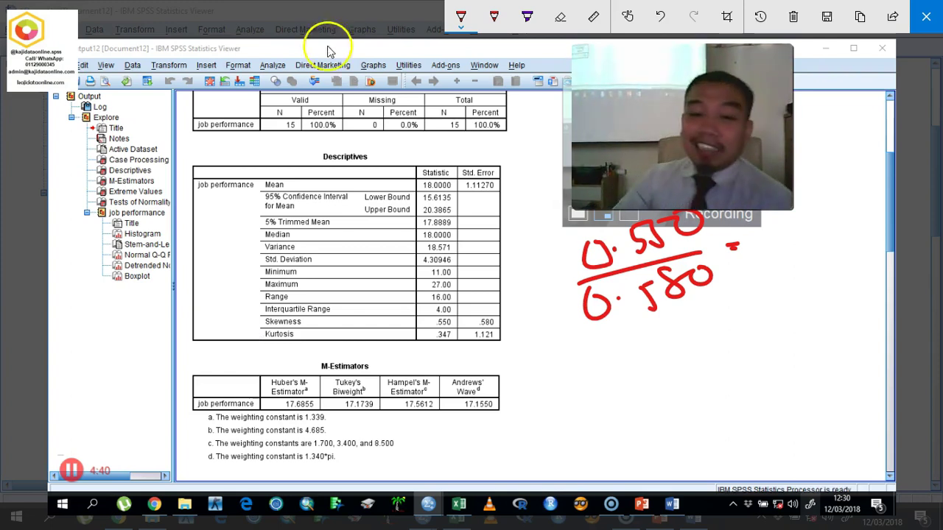
{"action": "mouse_move", "coordinate": [769, 231]}
{"action": "left_mouse_down"}
{"action": "mouse_move", "coordinate": [766, 221]}
{"action": "mouse_move", "coordinate": [795, 204]}
{"action": "mouse_move", "coordinate": [859, 189]}
{"action": "mouse_move", "coordinate": [872, 199]}
{"action": "left_mouse_up"}
{"action": "mouse_move", "coordinate": [730, 226]}
{"action": "left_mouse_down"}
{"action": "mouse_move", "coordinate": [785, 247]}
{"action": "mouse_move", "coordinate": [698, 303]}
{"action": "mouse_move", "coordinate": [760, 285]}
{"action": "mouse_move", "coordinate": [715, 329]}
{"action": "mouse_move", "coordinate": [738, 328]}
{"action": "mouse_move", "coordinate": [616, 349]}
{"action": "mouse_move", "coordinate": [617, 380]}
{"action": "left_mouse_up"}
{"action": "left_click_drag", "start_coordinate": [639, 340], "coordinate": [638, 372]}
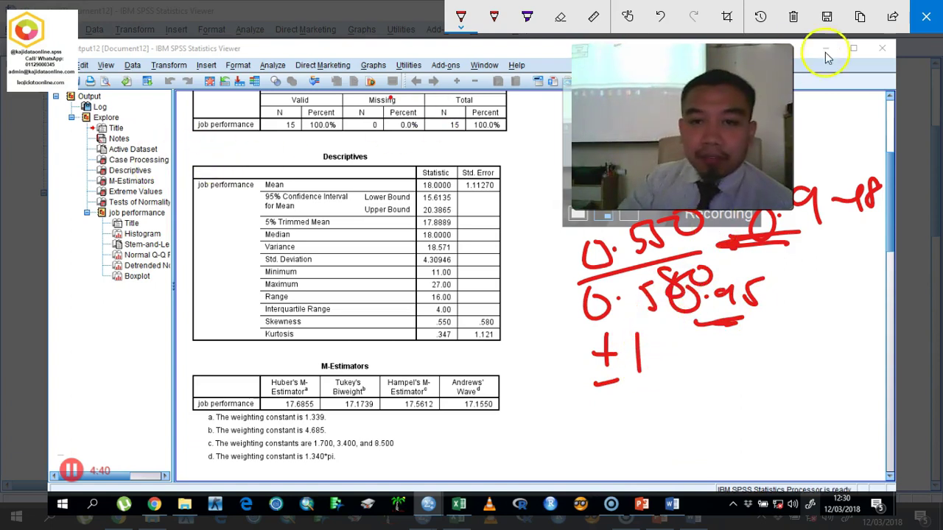
{"action": "left_click", "coordinate": [793, 16]}
Sketch a number line marked −1, 0 and 1 inside a curve beside the Descriptives table, and label 0.95 near 1.
{"action": "left_click_drag", "start_coordinate": [535, 320], "coordinate": [735, 321]}
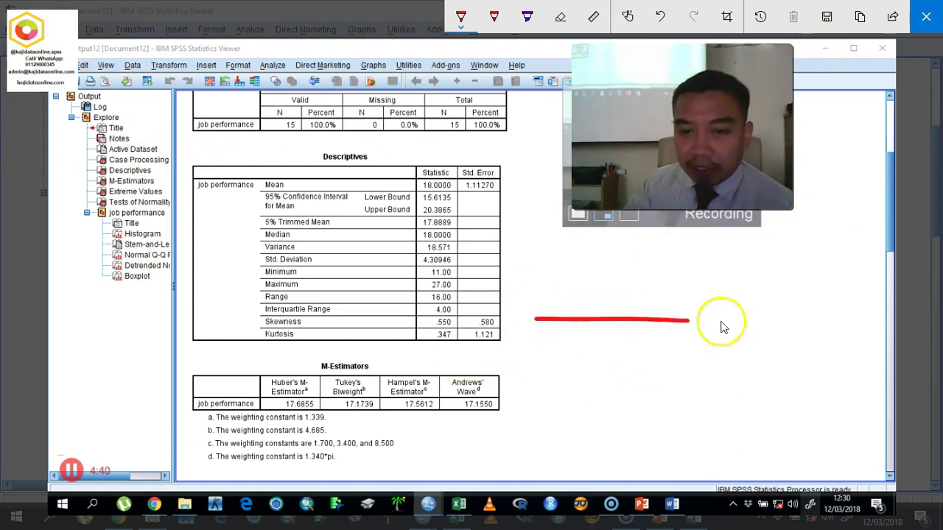
{"action": "left_click_drag", "start_coordinate": [631, 307], "coordinate": [625, 353]}
{"action": "left_click_drag", "start_coordinate": [679, 311], "coordinate": [676, 340]}
{"action": "left_click_drag", "start_coordinate": [582, 301], "coordinate": [581, 332]}
{"action": "left_click_drag", "start_coordinate": [685, 360], "coordinate": [685, 373]}
{"action": "left_click_drag", "start_coordinate": [549, 361], "coordinate": [582, 371]}
{"action": "left_click_drag", "start_coordinate": [671, 311], "coordinate": [665, 327]}
{"action": "left_click", "coordinate": [677, 282]}
{"action": "left_click_drag", "start_coordinate": [678, 282], "coordinate": [676, 274]}
{"action": "left_click", "coordinate": [692, 283]}
{"action": "left_click_drag", "start_coordinate": [710, 280], "coordinate": [709, 288]}
{"action": "left_click_drag", "start_coordinate": [729, 274], "coordinate": [753, 269]}
{"action": "mouse_move", "coordinate": [704, 316]}
{"action": "left_mouse_down"}
{"action": "mouse_move", "coordinate": [632, 385]}
{"action": "mouse_move", "coordinate": [650, 287]}
{"action": "left_mouse_up"}
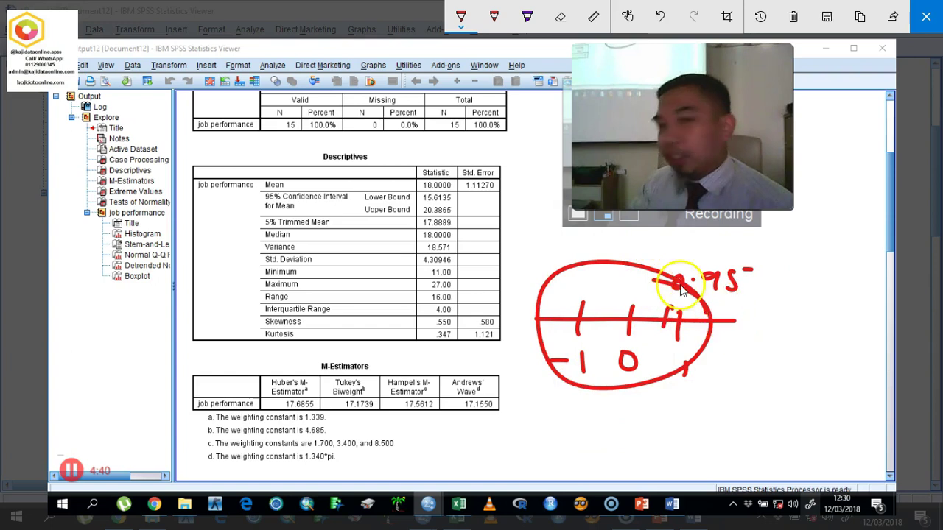
Loop the skewness statistic and its standard error, handwrite "normal" beside the curve, and clear all the ink.
{"action": "mouse_move", "coordinate": [489, 315]}
{"action": "left_mouse_down"}
{"action": "mouse_move", "coordinate": [416, 325]}
{"action": "mouse_move", "coordinate": [436, 337]}
{"action": "mouse_move", "coordinate": [510, 320]}
{"action": "left_mouse_up"}
{"action": "mouse_move", "coordinate": [479, 292]}
{"action": "left_mouse_down"}
{"action": "mouse_move", "coordinate": [511, 289]}
{"action": "mouse_move", "coordinate": [552, 267]}
{"action": "mouse_move", "coordinate": [561, 249]}
{"action": "mouse_move", "coordinate": [584, 251]}
{"action": "left_mouse_up"}
{"action": "left_click_drag", "start_coordinate": [628, 347], "coordinate": [627, 358]}
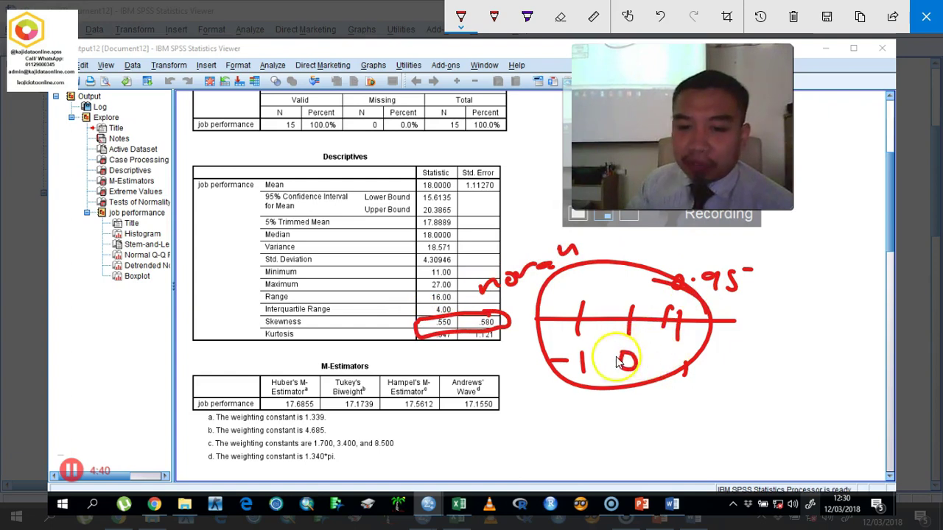
{"action": "left_click_drag", "start_coordinate": [519, 147], "coordinate": [589, 146]}
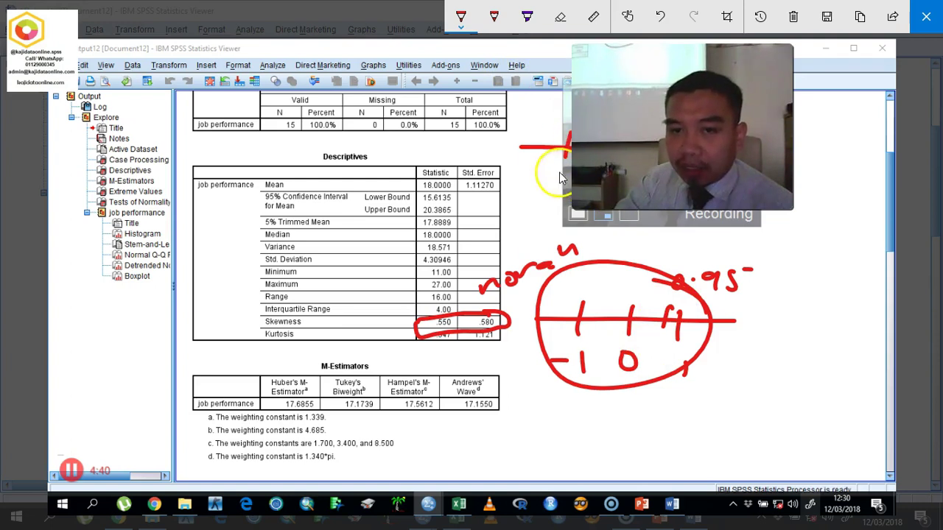
{"action": "left_click", "coordinate": [793, 16]}
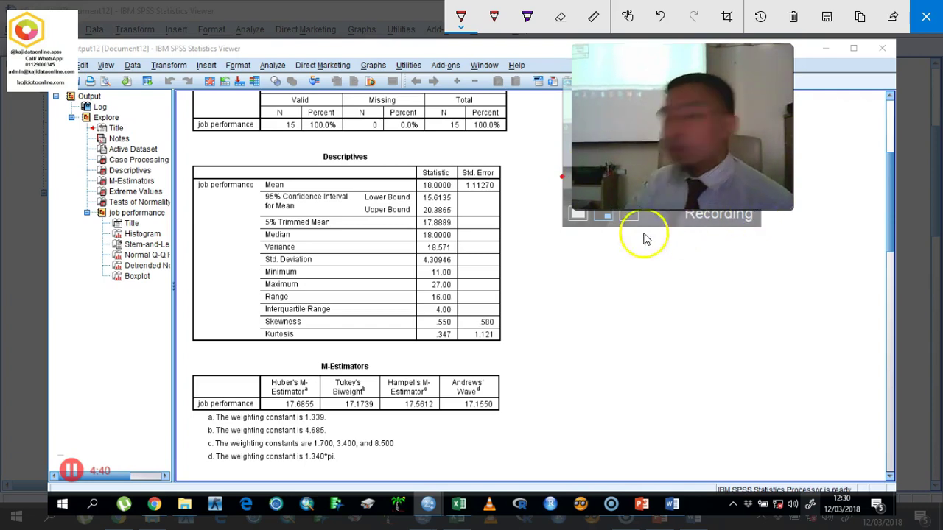
Circle the skewness values, handwrite ×2 and the multiplication of 0.580 by 2 beside the table, and clear the ink after each sketch.
{"action": "mouse_move", "coordinate": [441, 310]}
{"action": "left_mouse_down"}
{"action": "mouse_move", "coordinate": [465, 324]}
{"action": "mouse_move", "coordinate": [519, 307]}
{"action": "left_mouse_up"}
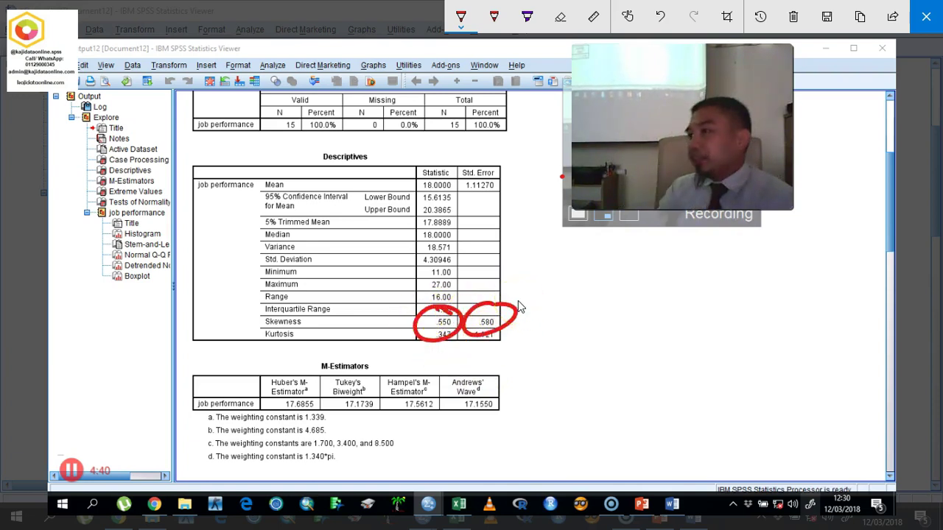
{"action": "left_click", "coordinate": [793, 16]}
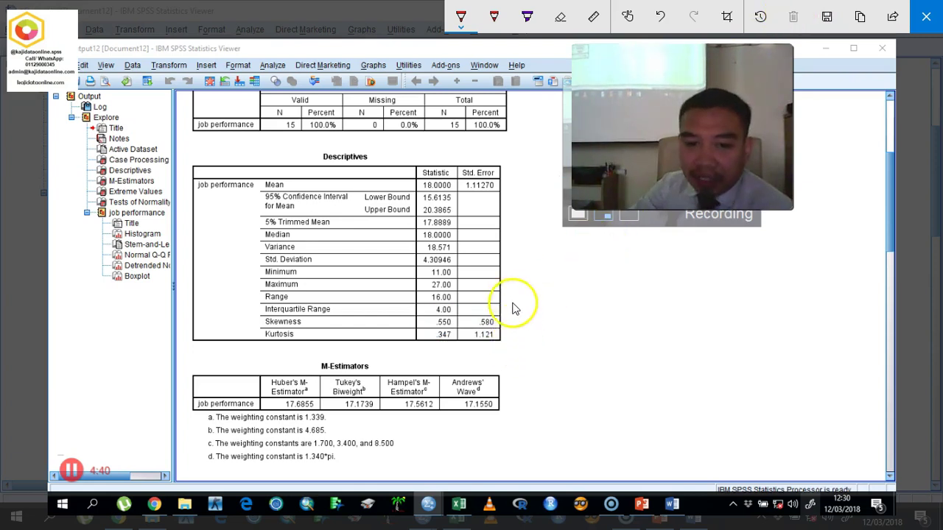
{"action": "mouse_move", "coordinate": [500, 317]}
{"action": "left_mouse_down"}
{"action": "mouse_move", "coordinate": [468, 318]}
{"action": "mouse_move", "coordinate": [480, 330]}
{"action": "mouse_move", "coordinate": [505, 321]}
{"action": "mouse_move", "coordinate": [497, 309]}
{"action": "mouse_move", "coordinate": [474, 316]}
{"action": "mouse_move", "coordinate": [479, 328]}
{"action": "mouse_move", "coordinate": [508, 314]}
{"action": "mouse_move", "coordinate": [474, 308]}
{"action": "mouse_move", "coordinate": [488, 332]}
{"action": "mouse_move", "coordinate": [501, 312]}
{"action": "left_mouse_up"}
{"action": "mouse_move", "coordinate": [541, 271]}
{"action": "left_mouse_down"}
{"action": "mouse_move", "coordinate": [561, 289]}
{"action": "mouse_move", "coordinate": [652, 252]}
{"action": "mouse_move", "coordinate": [726, 252]}
{"action": "mouse_move", "coordinate": [746, 236]}
{"action": "left_mouse_up"}
{"action": "left_click_drag", "start_coordinate": [737, 293], "coordinate": [758, 302]}
{"action": "mouse_move", "coordinate": [647, 333]}
{"action": "left_mouse_down"}
{"action": "mouse_move", "coordinate": [780, 317]}
{"action": "mouse_move", "coordinate": [756, 341]}
{"action": "mouse_move", "coordinate": [726, 347]}
{"action": "left_mouse_up"}
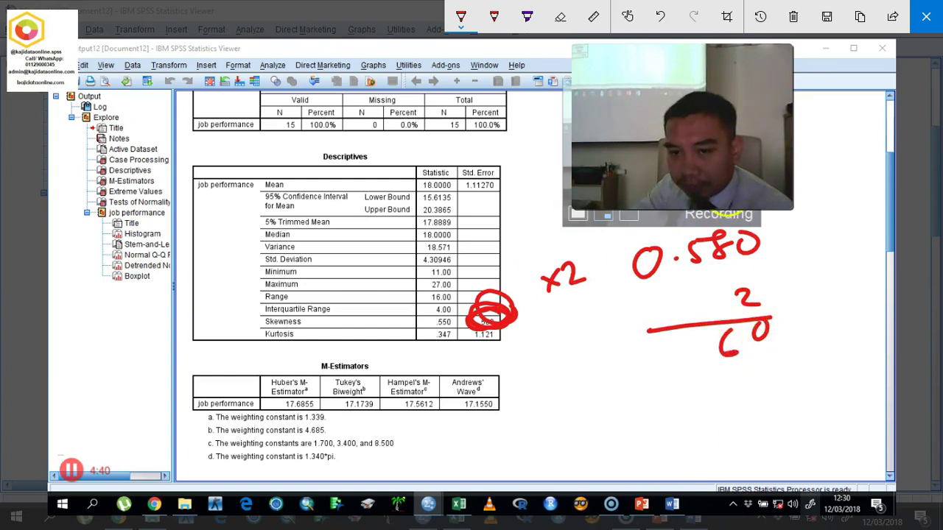
{"action": "mouse_move", "coordinate": [648, 331]}
{"action": "left_mouse_down"}
{"action": "mouse_move", "coordinate": [647, 359]}
{"action": "mouse_move", "coordinate": [662, 352]}
{"action": "left_mouse_up"}
{"action": "left_click_drag", "start_coordinate": [683, 345], "coordinate": [707, 361]}
{"action": "mouse_move", "coordinate": [645, 373]}
{"action": "left_mouse_down"}
{"action": "mouse_move", "coordinate": [722, 375]}
{"action": "mouse_move", "coordinate": [715, 364]}
{"action": "left_mouse_up"}
{"action": "left_click", "coordinate": [669, 350]}
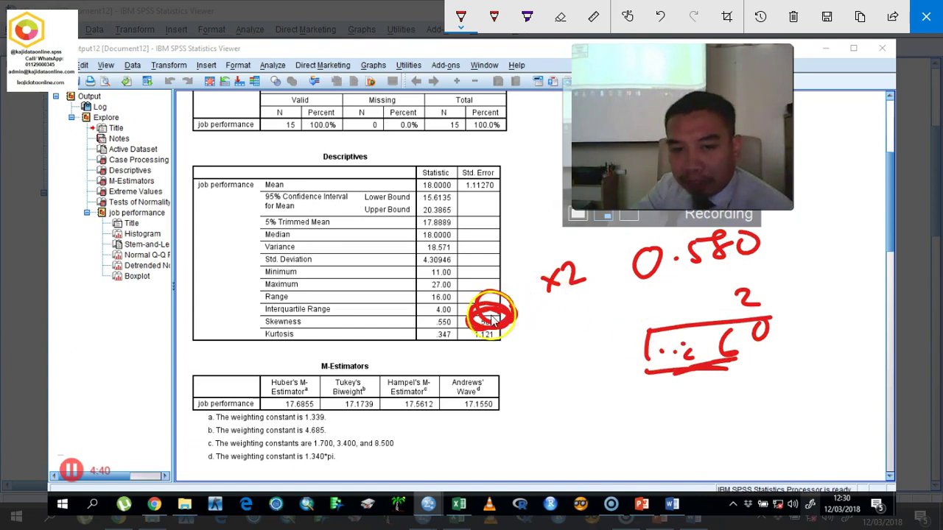
{"action": "mouse_move", "coordinate": [453, 330]}
{"action": "left_mouse_down"}
{"action": "mouse_move", "coordinate": [426, 322]}
{"action": "mouse_move", "coordinate": [458, 327]}
{"action": "mouse_move", "coordinate": [461, 307]}
{"action": "mouse_move", "coordinate": [492, 323]}
{"action": "mouse_move", "coordinate": [473, 305]}
{"action": "mouse_move", "coordinate": [512, 311]}
{"action": "mouse_move", "coordinate": [490, 338]}
{"action": "mouse_move", "coordinate": [551, 312]}
{"action": "mouse_move", "coordinate": [442, 282]}
{"action": "mouse_move", "coordinate": [422, 307]}
{"action": "mouse_move", "coordinate": [445, 337]}
{"action": "left_mouse_up"}
{"action": "left_click", "coordinate": [790, 18]}
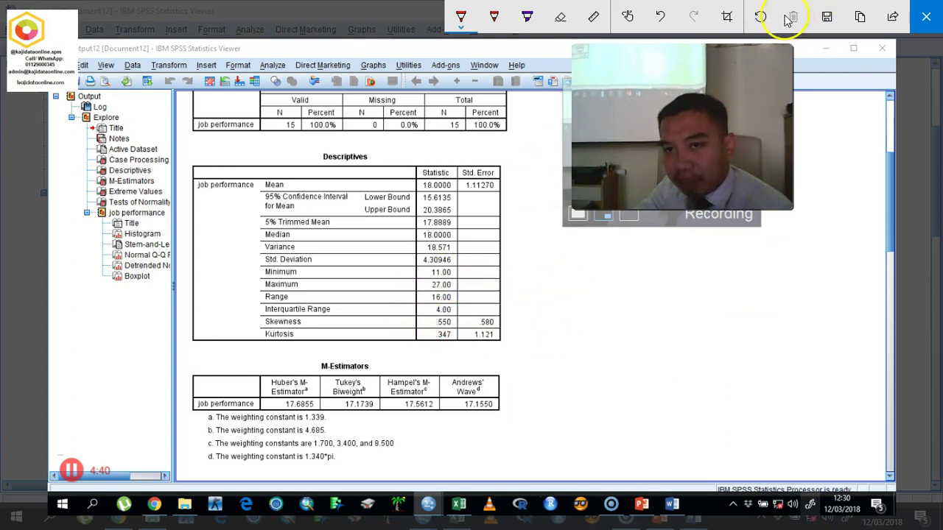
Circle the skewness statistic and standard error, handwrite ×2 with its product circled, then clear the ink and close the screen sketch.
{"action": "mouse_move", "coordinate": [501, 293]}
{"action": "left_mouse_down"}
{"action": "mouse_move", "coordinate": [469, 327]}
{"action": "mouse_move", "coordinate": [519, 323]}
{"action": "mouse_move", "coordinate": [477, 308]}
{"action": "left_mouse_up"}
{"action": "mouse_move", "coordinate": [559, 277]}
{"action": "left_mouse_down"}
{"action": "mouse_move", "coordinate": [589, 296]}
{"action": "mouse_move", "coordinate": [610, 285]}
{"action": "left_mouse_up"}
{"action": "left_click_drag", "start_coordinate": [642, 255], "coordinate": [638, 288]}
{"action": "left_click", "coordinate": [655, 261]}
{"action": "mouse_move", "coordinate": [698, 242]}
{"action": "left_mouse_down"}
{"action": "mouse_move", "coordinate": [695, 265]}
{"action": "mouse_move", "coordinate": [721, 249]}
{"action": "mouse_move", "coordinate": [759, 262]}
{"action": "left_mouse_up"}
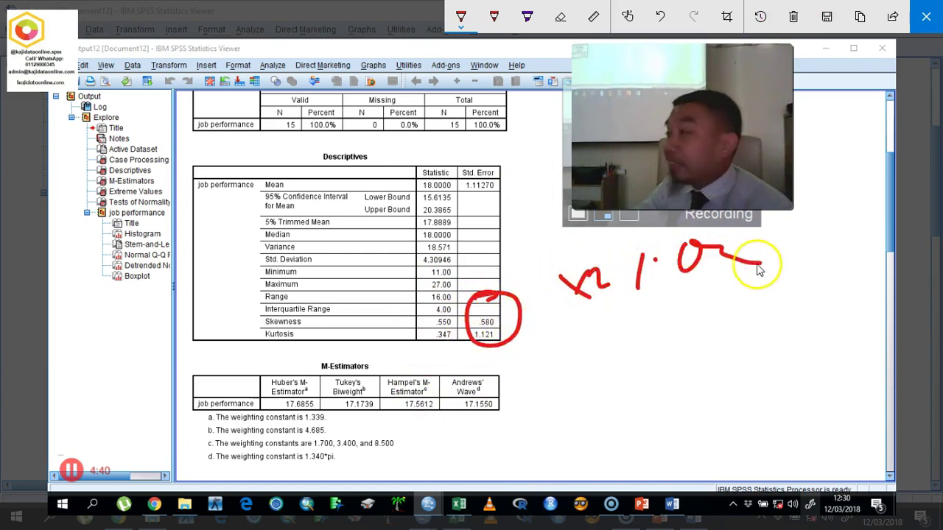
{"action": "left_click_drag", "start_coordinate": [724, 221], "coordinate": [634, 258]}
{"action": "left_click_drag", "start_coordinate": [433, 312], "coordinate": [438, 331]}
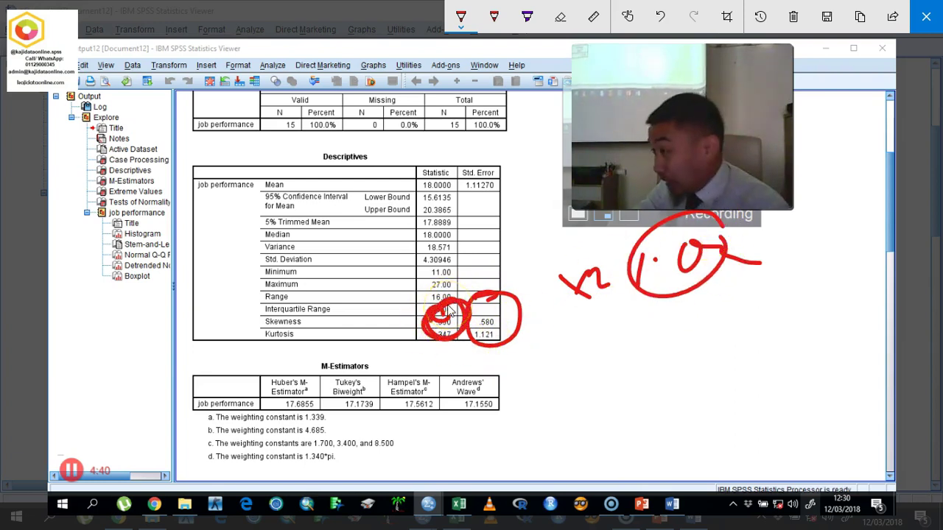
{"action": "left_click", "coordinate": [793, 15]}
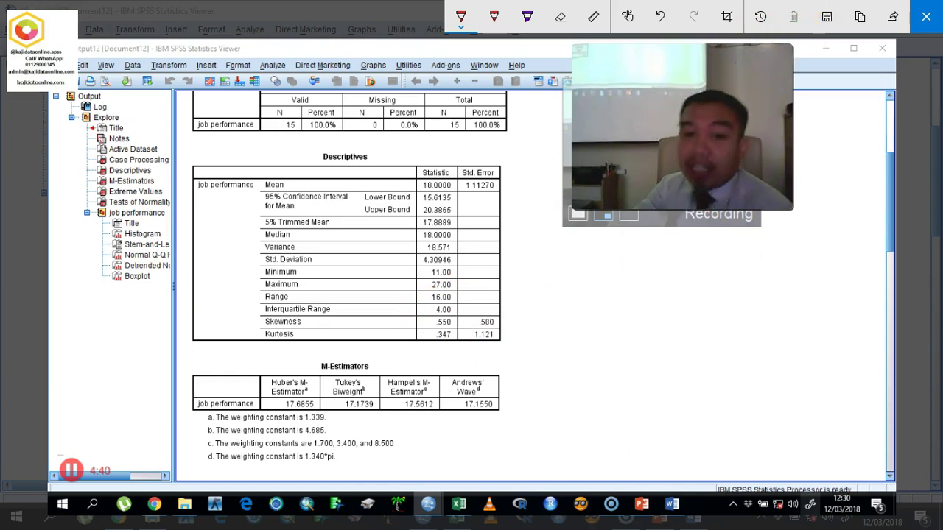
{"action": "left_click", "coordinate": [926, 15]}
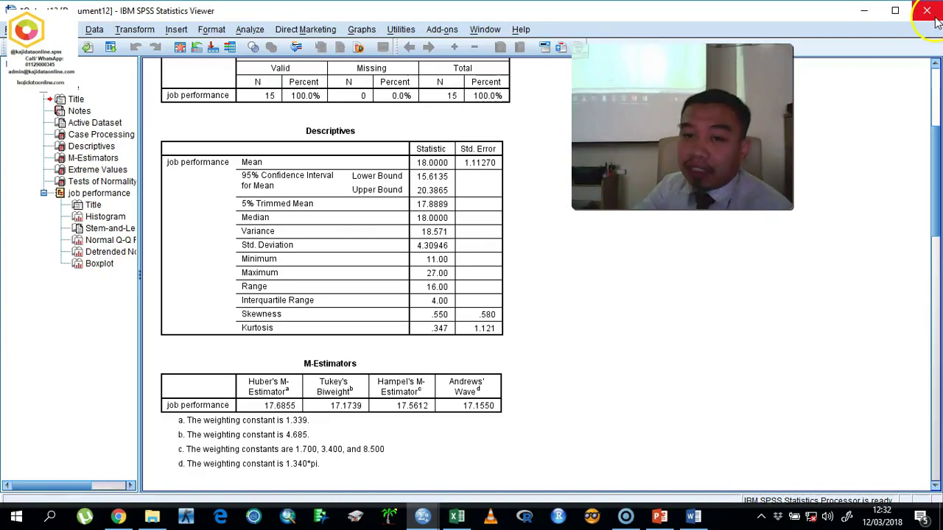
Open the Tests of Normality output as a Windows Ink screen sketch, circle the Kolmogorov-Smirnov heading, and clear the ink.
{"action": "left_click_drag", "start_coordinate": [933, 181], "coordinate": [936, 287]}
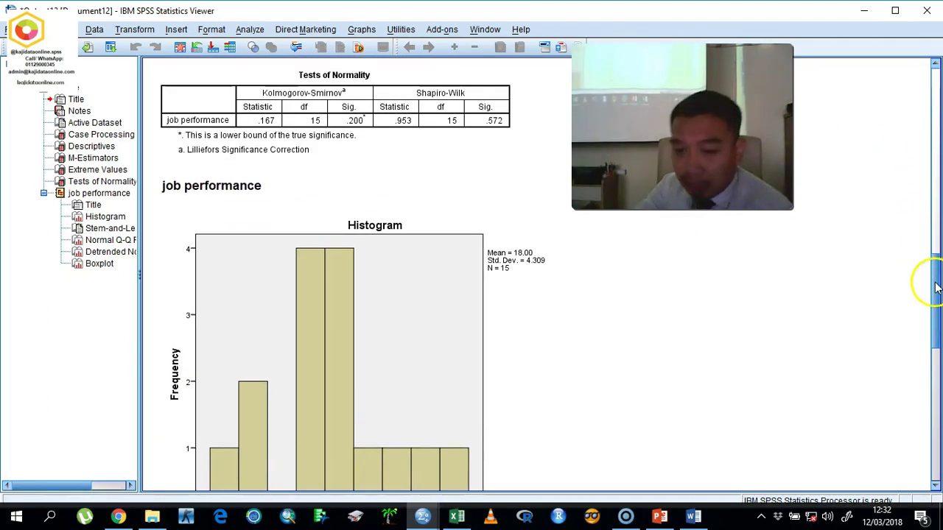
{"action": "left_click", "coordinate": [846, 515]}
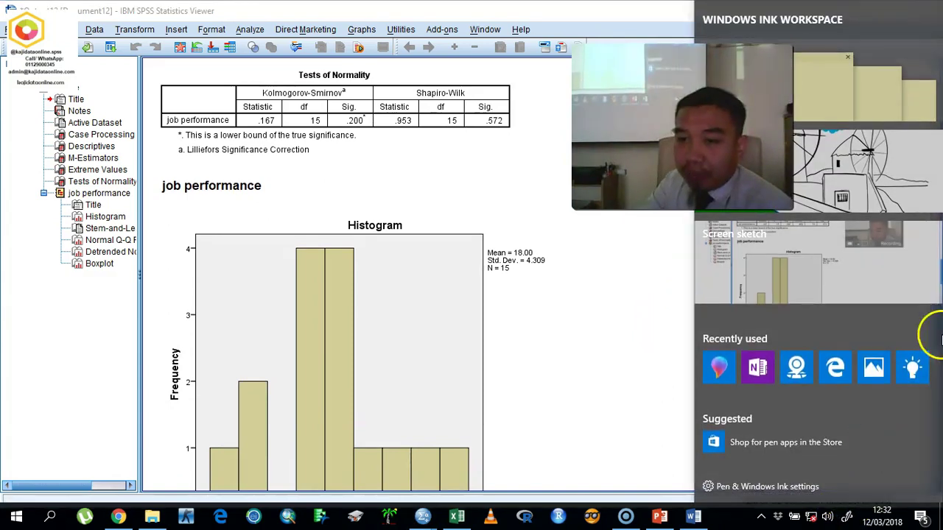
{"action": "left_click", "coordinate": [871, 247]}
{"action": "mouse_move", "coordinate": [368, 110]}
{"action": "left_mouse_down"}
{"action": "mouse_move", "coordinate": [240, 135]}
{"action": "mouse_move", "coordinate": [372, 112]}
{"action": "mouse_move", "coordinate": [336, 109]}
{"action": "left_mouse_up"}
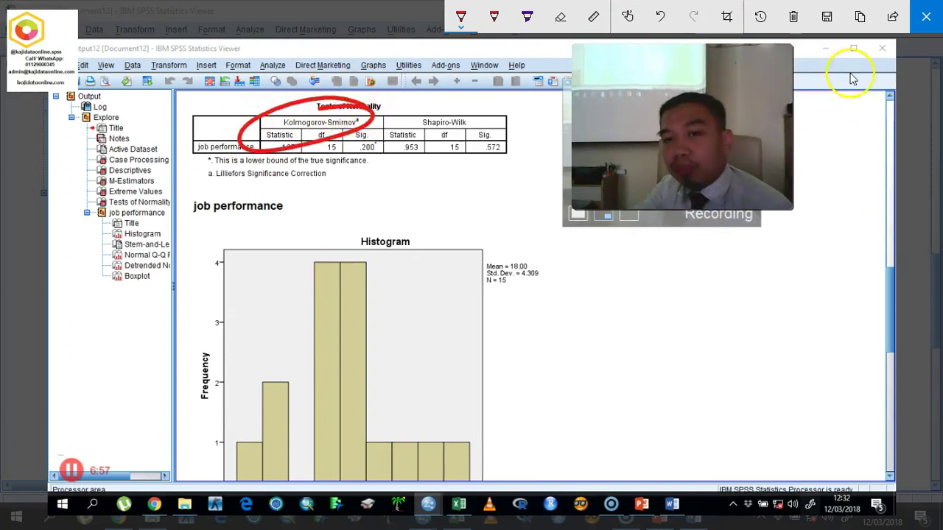
{"action": "left_click", "coordinate": [794, 18]}
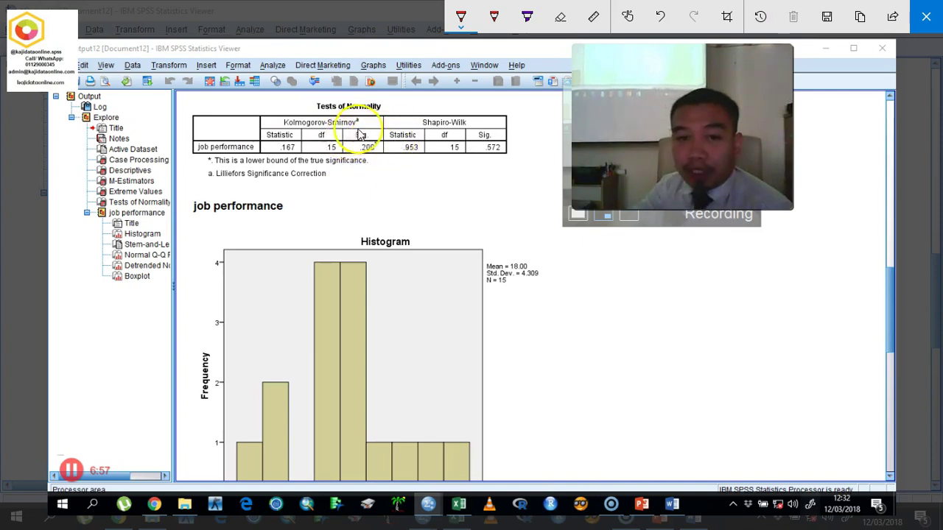
Circle the Kolmogorov-Smirnov significance value, handwrite > 0.05 and "normal" beside it, and clear the ink.
{"action": "mouse_move", "coordinate": [381, 124]}
{"action": "left_mouse_down"}
{"action": "mouse_move", "coordinate": [332, 131]}
{"action": "mouse_move", "coordinate": [327, 156]}
{"action": "mouse_move", "coordinate": [386, 167]}
{"action": "mouse_move", "coordinate": [379, 130]}
{"action": "mouse_move", "coordinate": [341, 130]}
{"action": "mouse_move", "coordinate": [396, 170]}
{"action": "mouse_move", "coordinate": [320, 174]}
{"action": "mouse_move", "coordinate": [349, 132]}
{"action": "mouse_move", "coordinate": [375, 179]}
{"action": "mouse_move", "coordinate": [439, 193]}
{"action": "mouse_move", "coordinate": [419, 215]}
{"action": "mouse_move", "coordinate": [463, 215]}
{"action": "mouse_move", "coordinate": [464, 189]}
{"action": "mouse_move", "coordinate": [500, 198]}
{"action": "mouse_move", "coordinate": [515, 173]}
{"action": "mouse_move", "coordinate": [556, 173]}
{"action": "left_mouse_up"}
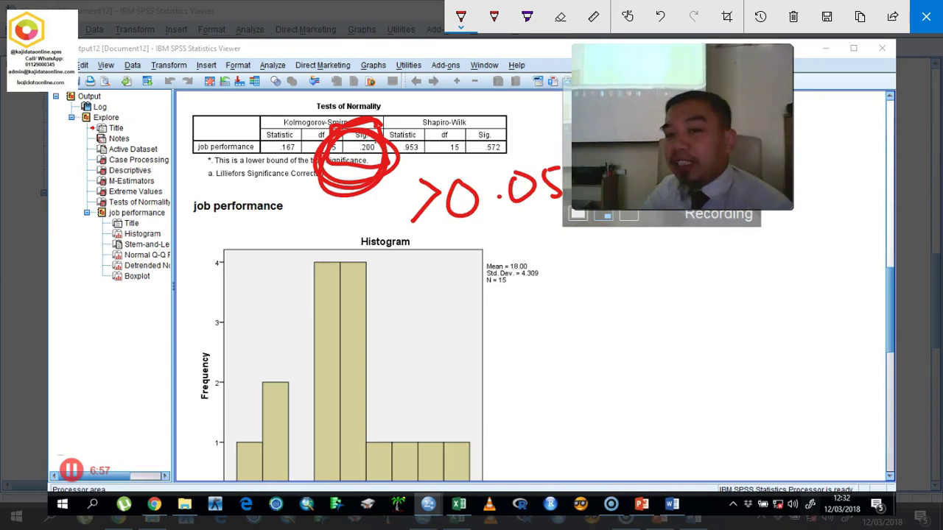
{"action": "mouse_move", "coordinate": [808, 176]}
{"action": "left_mouse_down"}
{"action": "mouse_move", "coordinate": [846, 184]}
{"action": "mouse_move", "coordinate": [895, 172]}
{"action": "left_mouse_up"}
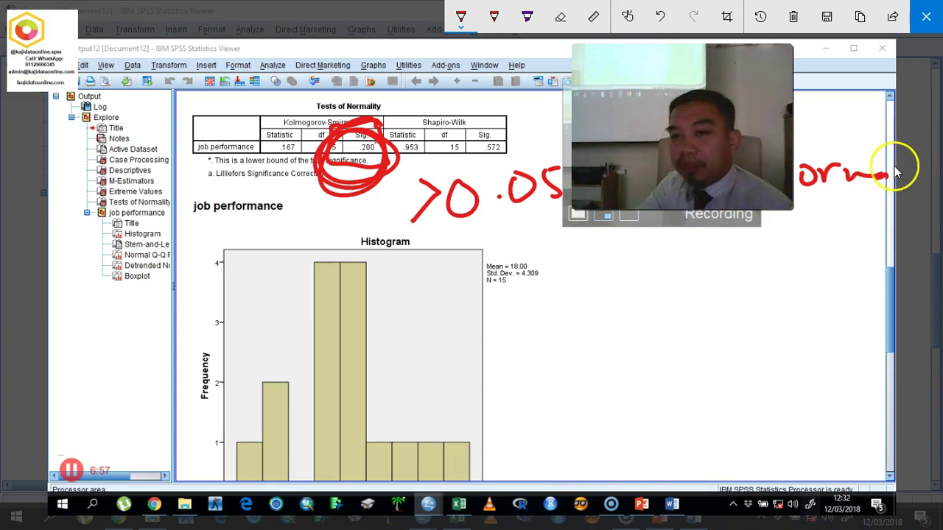
{"action": "left_click", "coordinate": [794, 17]}
Circle the Kolmogorov-Smirnov significance and columns, and handwrite 0.200, 0.05 and > 0.05 beneath the Tests of Normality table.
{"action": "mouse_move", "coordinate": [372, 145]}
{"action": "left_mouse_down"}
{"action": "mouse_move", "coordinate": [336, 173]}
{"action": "mouse_move", "coordinate": [311, 221]}
{"action": "mouse_move", "coordinate": [421, 199]}
{"action": "mouse_move", "coordinate": [491, 204]}
{"action": "left_mouse_up"}
{"action": "left_click_drag", "start_coordinate": [441, 221], "coordinate": [383, 250]}
{"action": "mouse_move", "coordinate": [483, 190]}
{"action": "left_mouse_down"}
{"action": "mouse_move", "coordinate": [539, 193]}
{"action": "mouse_move", "coordinate": [567, 180]}
{"action": "left_mouse_up"}
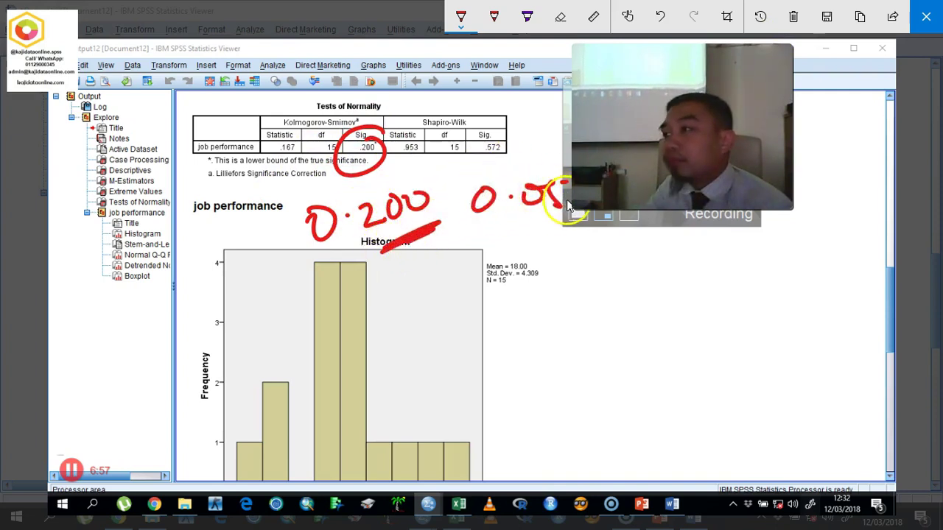
{"action": "mouse_move", "coordinate": [492, 249]}
{"action": "left_mouse_down"}
{"action": "mouse_move", "coordinate": [532, 267]}
{"action": "mouse_move", "coordinate": [536, 257]}
{"action": "mouse_move", "coordinate": [614, 254]}
{"action": "mouse_move", "coordinate": [617, 237]}
{"action": "left_mouse_up"}
{"action": "mouse_move", "coordinate": [302, 173]}
{"action": "left_mouse_down"}
{"action": "mouse_move", "coordinate": [292, 138]}
{"action": "mouse_move", "coordinate": [194, 214]}
{"action": "mouse_move", "coordinate": [226, 157]}
{"action": "mouse_move", "coordinate": [210, 172]}
{"action": "mouse_move", "coordinate": [256, 179]}
{"action": "left_mouse_up"}
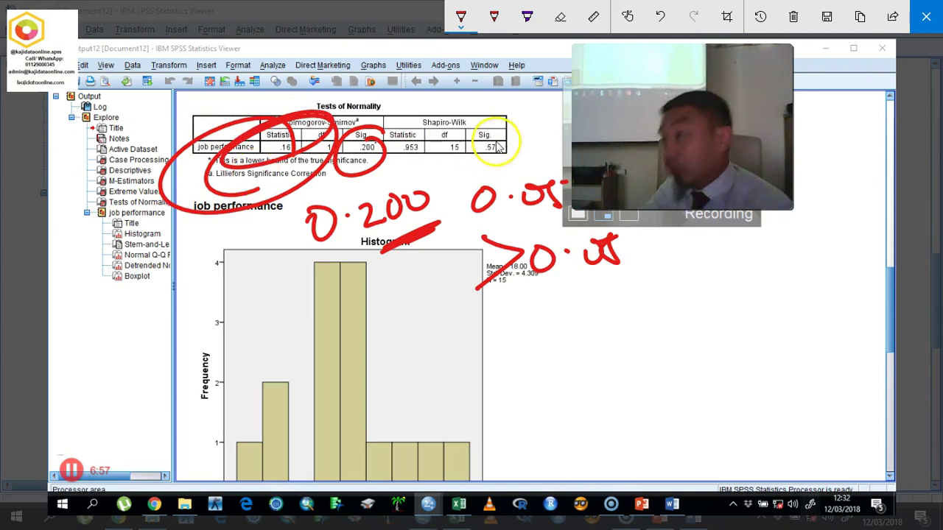
Replace the ink with a circle around the Shapiro-Wilk significance and the handwritten comparison 0.572 > 0.05, and clear it.
{"action": "mouse_move", "coordinate": [525, 122]}
{"action": "left_mouse_down"}
{"action": "mouse_move", "coordinate": [456, 144]}
{"action": "mouse_move", "coordinate": [482, 184]}
{"action": "mouse_move", "coordinate": [514, 131]}
{"action": "mouse_move", "coordinate": [447, 164]}
{"action": "mouse_move", "coordinate": [482, 115]}
{"action": "left_mouse_up"}
{"action": "left_click", "coordinate": [793, 17]}
{"action": "mouse_move", "coordinate": [416, 207]}
{"action": "left_mouse_down"}
{"action": "mouse_move", "coordinate": [399, 211]}
{"action": "mouse_move", "coordinate": [436, 221]}
{"action": "left_mouse_up"}
{"action": "mouse_move", "coordinate": [441, 199]}
{"action": "left_mouse_down"}
{"action": "mouse_move", "coordinate": [526, 207]}
{"action": "mouse_move", "coordinate": [559, 195]}
{"action": "left_mouse_up"}
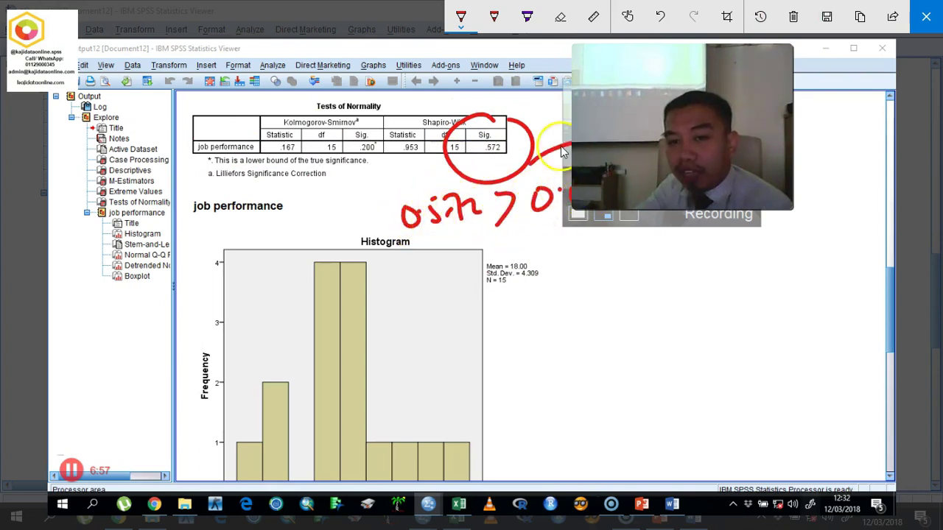
{"action": "left_click_drag", "start_coordinate": [561, 151], "coordinate": [548, 209]}
{"action": "left_click", "coordinate": [793, 17]}
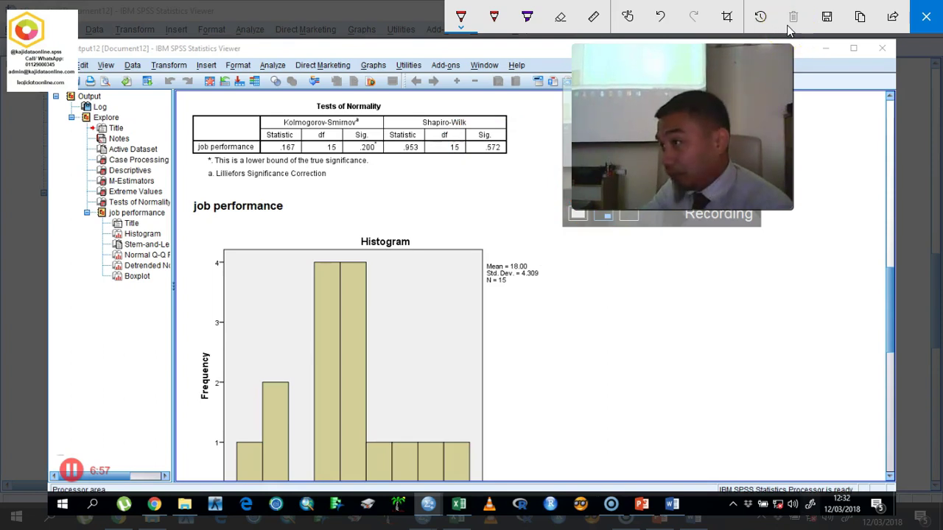
Divide and outline the Kolmogorov-Smirnov and Shapiro-Wilk halves of the normality table separately, and clear the ink.
{"action": "mouse_move", "coordinate": [388, 100]}
{"action": "left_mouse_down"}
{"action": "mouse_move", "coordinate": [386, 195]}
{"action": "mouse_move", "coordinate": [341, 98]}
{"action": "mouse_move", "coordinate": [224, 125]}
{"action": "mouse_move", "coordinate": [388, 189]}
{"action": "left_mouse_up"}
{"action": "mouse_move", "coordinate": [380, 96]}
{"action": "left_mouse_down"}
{"action": "mouse_move", "coordinate": [496, 69]}
{"action": "mouse_move", "coordinate": [368, 183]}
{"action": "mouse_move", "coordinate": [382, 89]}
{"action": "left_mouse_up"}
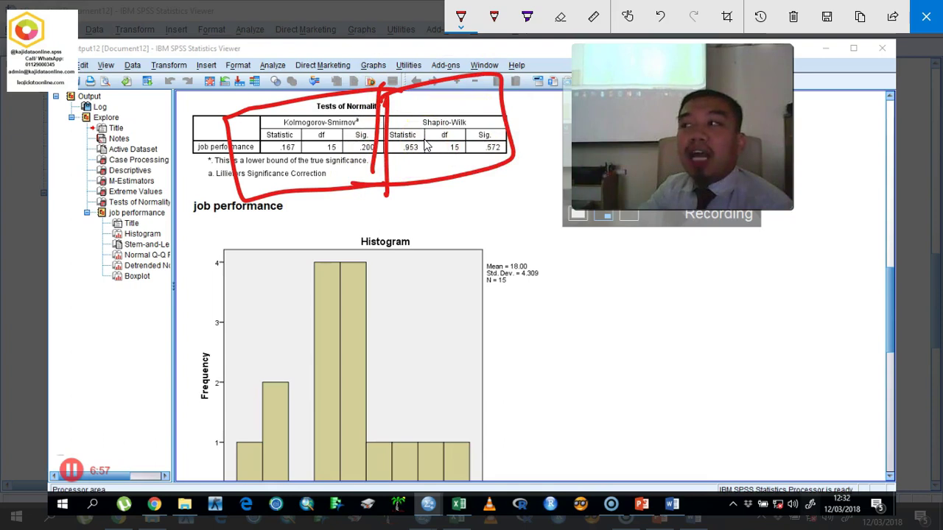
{"action": "left_click", "coordinate": [795, 18]}
Box the Kolmogorov-Smirnov columns and handwrite a small-sample note with < 30 beneath them.
{"action": "mouse_move", "coordinate": [254, 102]}
{"action": "left_mouse_down"}
{"action": "mouse_move", "coordinate": [395, 89]}
{"action": "mouse_move", "coordinate": [376, 196]}
{"action": "mouse_move", "coordinate": [284, 189]}
{"action": "mouse_move", "coordinate": [255, 139]}
{"action": "mouse_move", "coordinate": [253, 103]}
{"action": "left_mouse_up"}
{"action": "mouse_move", "coordinate": [302, 207]}
{"action": "left_mouse_down"}
{"action": "mouse_move", "coordinate": [282, 227]}
{"action": "mouse_move", "coordinate": [324, 231]}
{"action": "mouse_move", "coordinate": [379, 200]}
{"action": "left_mouse_up"}
{"action": "mouse_move", "coordinate": [340, 252]}
{"action": "left_mouse_down"}
{"action": "mouse_move", "coordinate": [324, 289]}
{"action": "mouse_move", "coordinate": [397, 274]}
{"action": "left_mouse_up"}
{"action": "left_click_drag", "start_coordinate": [413, 261], "coordinate": [413, 269]}
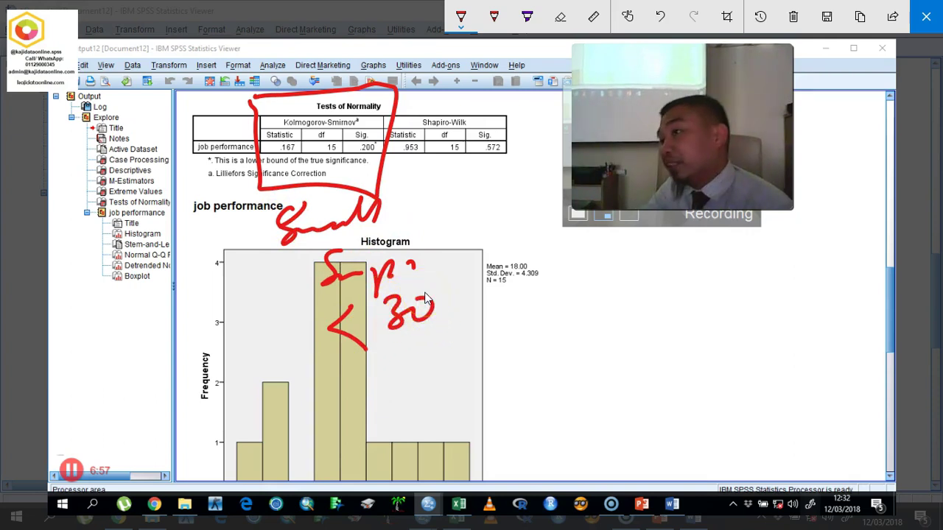
{"action": "left_click_drag", "start_coordinate": [425, 299], "coordinate": [423, 296]}
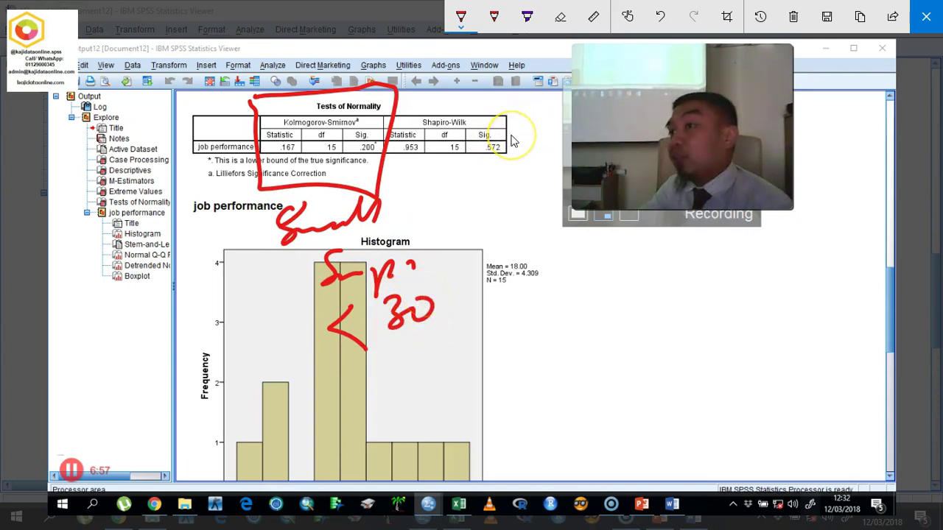
Outline the Shapiro-Wilk columns, handwrite a note beneath them, and clear all the ink.
{"action": "mouse_move", "coordinate": [489, 110]}
{"action": "left_mouse_down"}
{"action": "mouse_move", "coordinate": [431, 211]}
{"action": "mouse_move", "coordinate": [515, 103]}
{"action": "left_mouse_up"}
{"action": "mouse_move", "coordinate": [488, 199]}
{"action": "left_mouse_down"}
{"action": "mouse_move", "coordinate": [519, 223]}
{"action": "mouse_move", "coordinate": [492, 250]}
{"action": "left_mouse_up"}
{"action": "mouse_move", "coordinate": [558, 179]}
{"action": "left_mouse_down"}
{"action": "mouse_move", "coordinate": [563, 211]}
{"action": "mouse_move", "coordinate": [590, 226]}
{"action": "left_mouse_up"}
{"action": "left_click", "coordinate": [794, 17]}
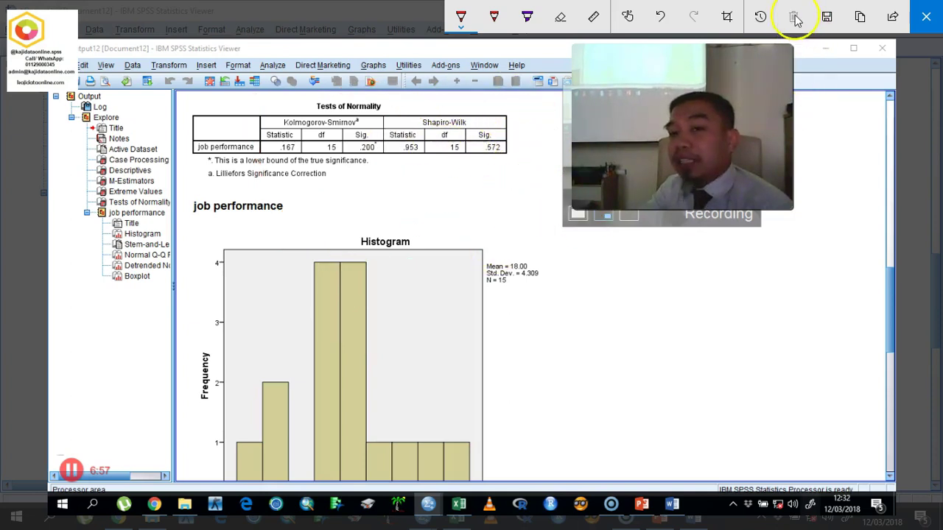
Outline both normality tests together and circle the Shapiro-Wilk part, then clear the ink and close the screen sketch.
{"action": "mouse_move", "coordinate": [305, 179]}
{"action": "left_mouse_down"}
{"action": "mouse_move", "coordinate": [536, 174]}
{"action": "mouse_move", "coordinate": [516, 90]}
{"action": "mouse_move", "coordinate": [302, 117]}
{"action": "mouse_move", "coordinate": [282, 155]}
{"action": "mouse_move", "coordinate": [324, 209]}
{"action": "left_mouse_up"}
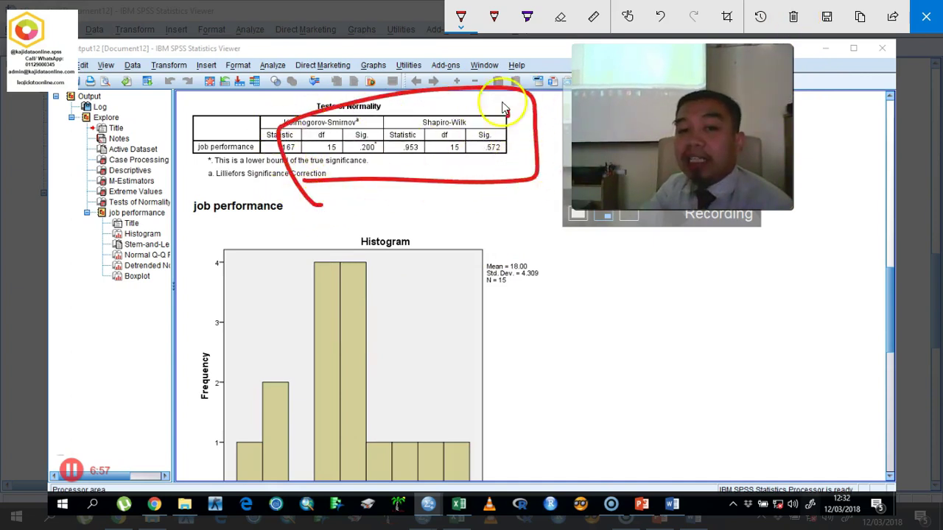
{"action": "left_click_drag", "start_coordinate": [499, 100], "coordinate": [427, 129]}
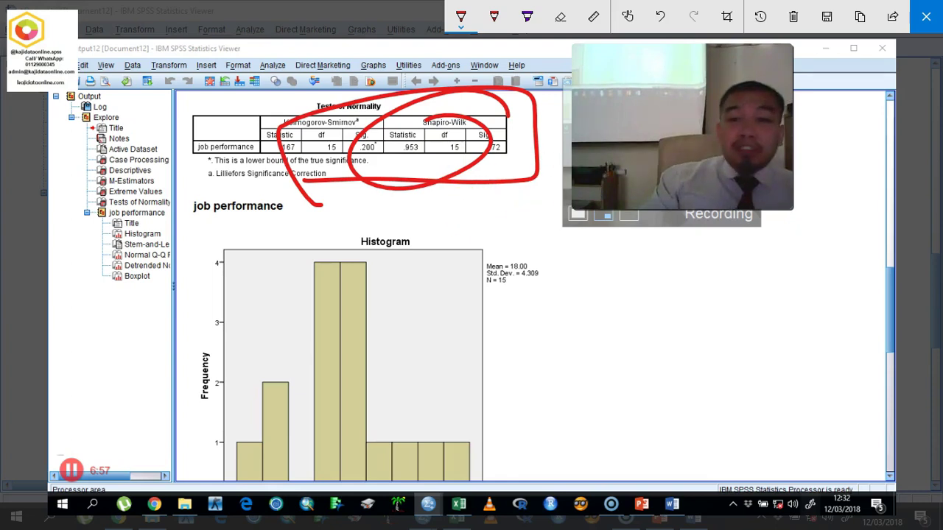
{"action": "left_click", "coordinate": [794, 24]}
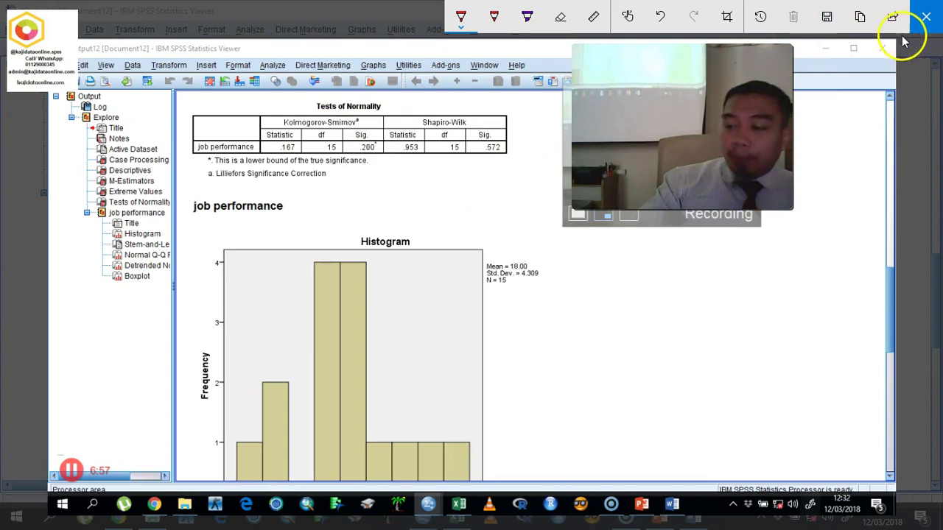
{"action": "left_click", "coordinate": [925, 16]}
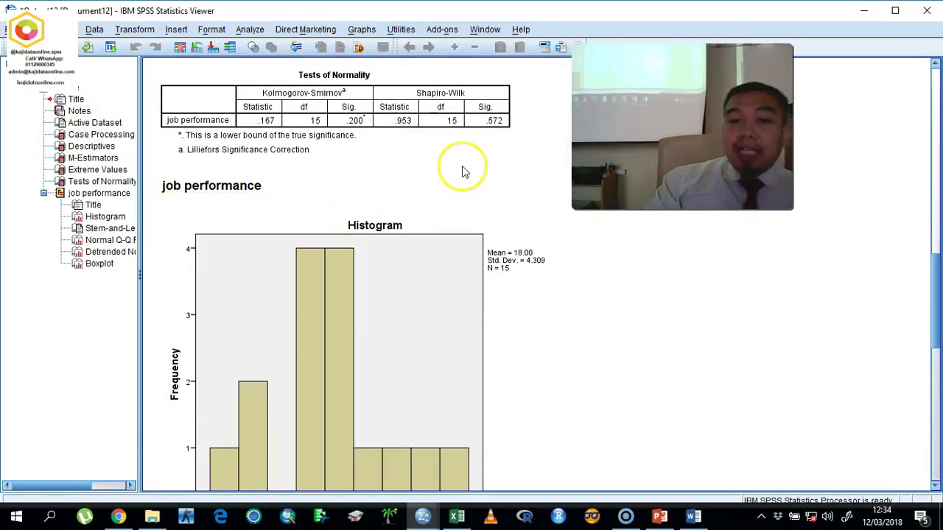
Bring the job performance histogram into view in the output and select the chart.
{"action": "left_click_drag", "start_coordinate": [935, 311], "coordinate": [938, 256]}
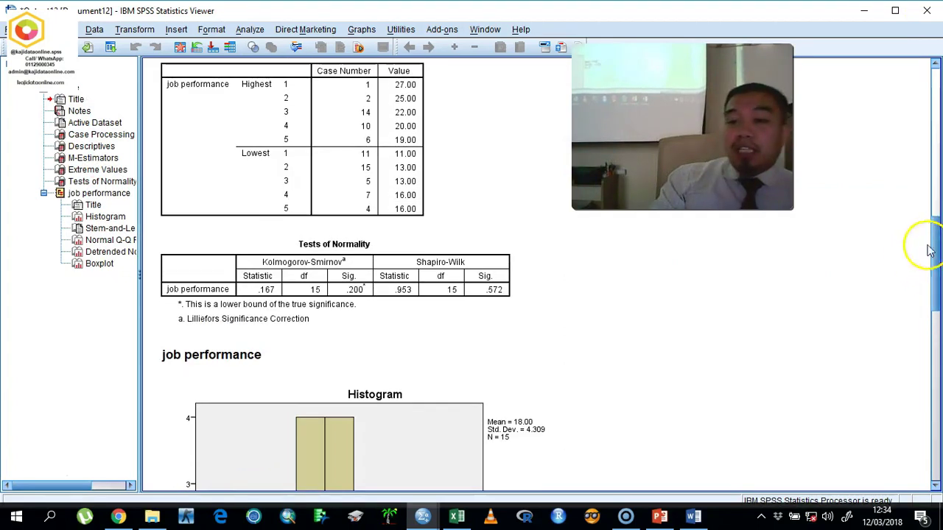
{"action": "scroll", "coordinate": [925, 326], "scroll_direction": "down", "scroll_amount": 5}
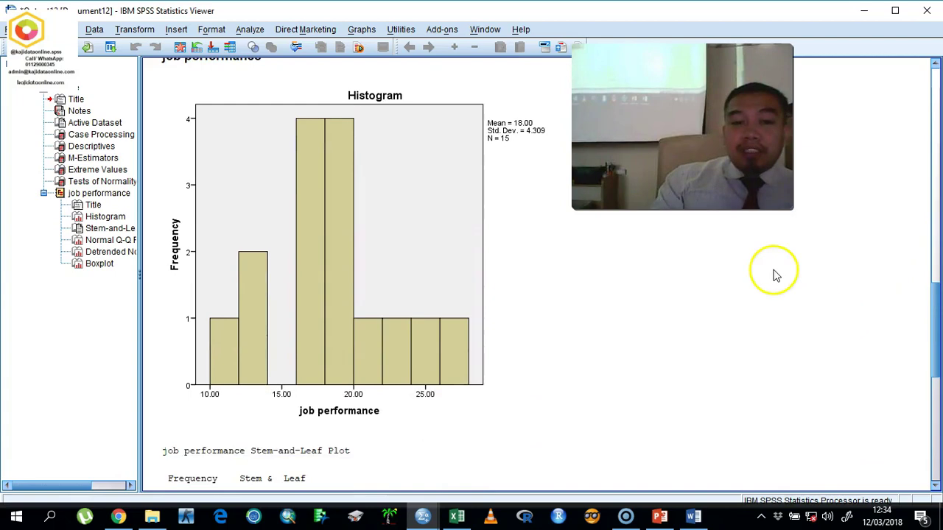
{"action": "left_click", "coordinate": [342, 279]}
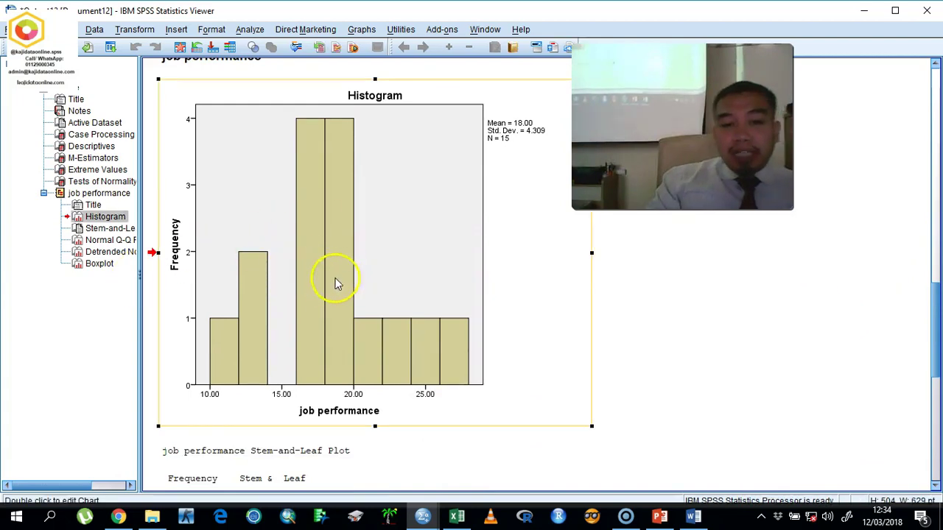
Open the job performance histogram for editing, add a normal distribution curve to it, and close the chart editor.
{"action": "double_click", "coordinate": [343, 273]}
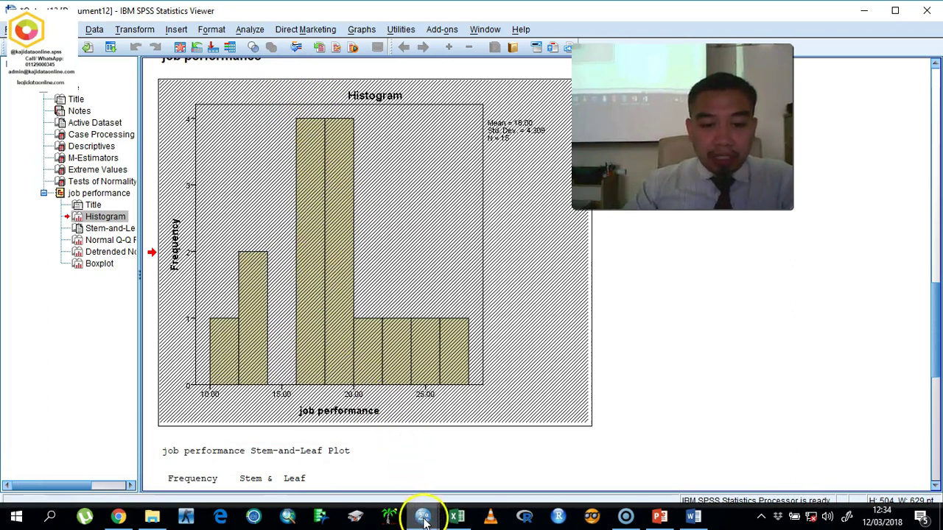
{"action": "mouse_move", "coordinate": [424, 516]}
{"action": "left_click", "coordinate": [572, 455]}
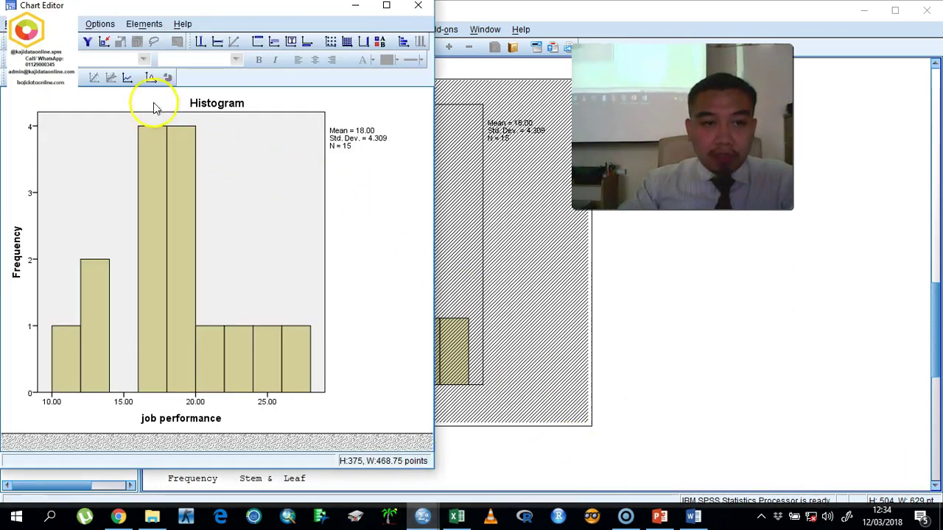
{"action": "left_click", "coordinate": [152, 80]}
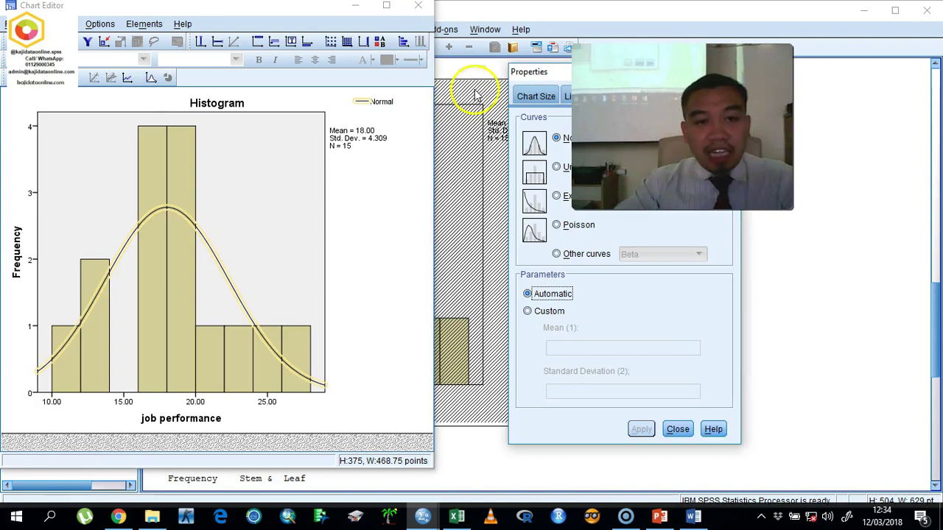
{"action": "left_click", "coordinate": [418, 5]}
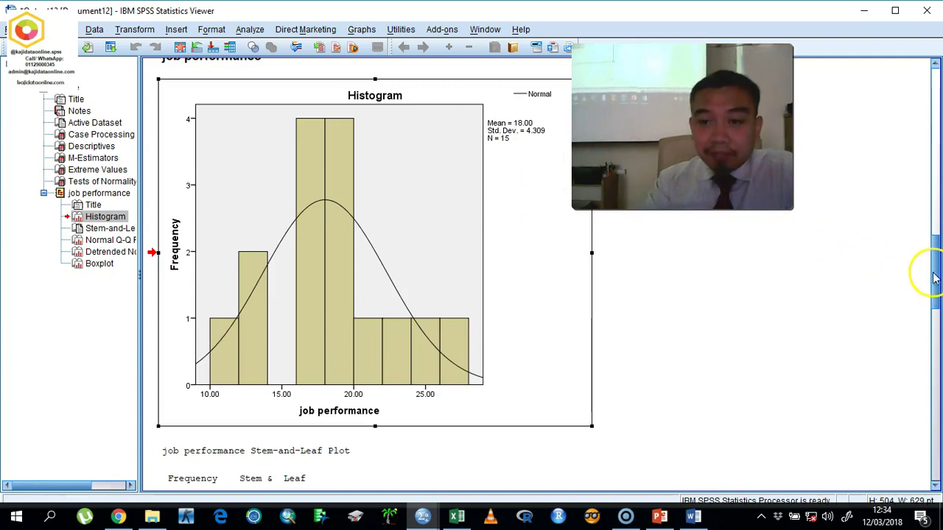
{"action": "mouse_move", "coordinate": [934, 283]}
{"action": "left_mouse_down"}
{"action": "mouse_move", "coordinate": [926, 299]}
{"action": "mouse_move", "coordinate": [926, 270]}
{"action": "left_mouse_up"}
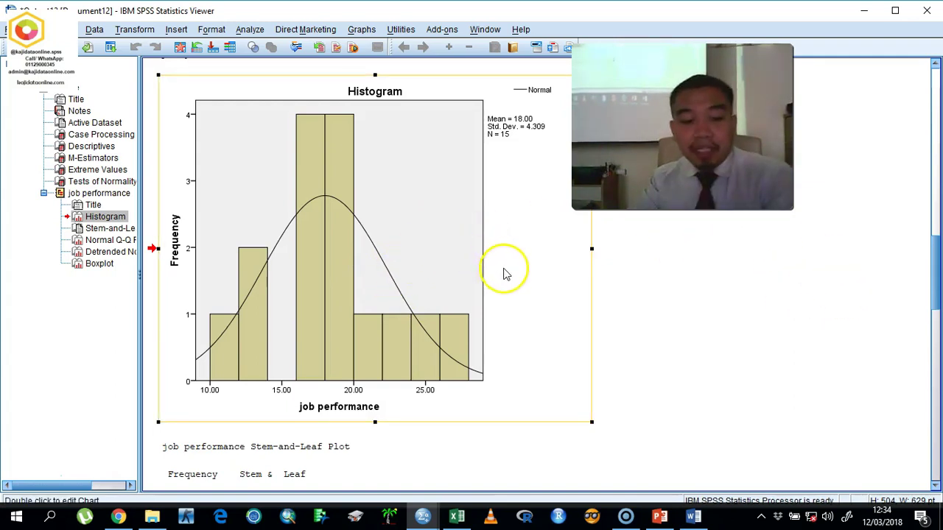
Reopen the histogram for editing, hide its normal distribution curve, show it again, and close the chart editor.
{"action": "double_click", "coordinate": [444, 274]}
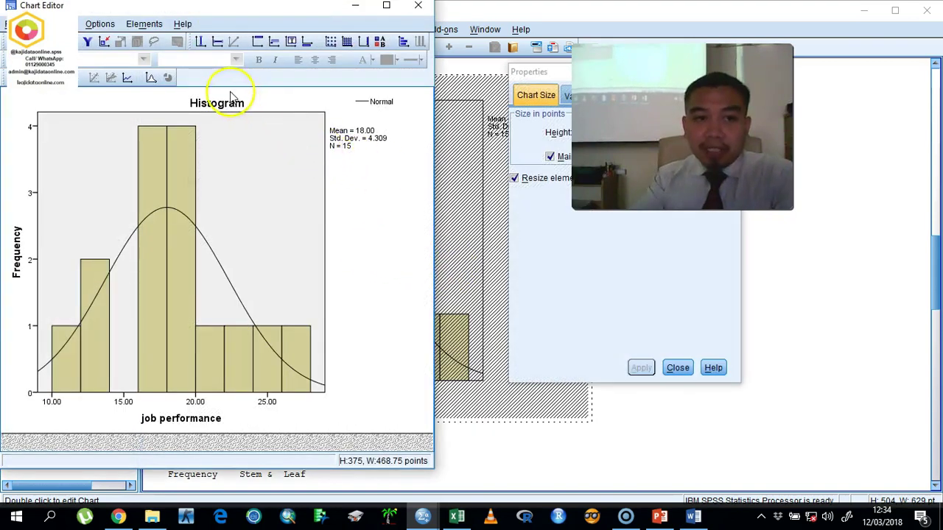
{"action": "left_click", "coordinate": [150, 78]}
{"action": "left_click", "coordinate": [150, 78]}
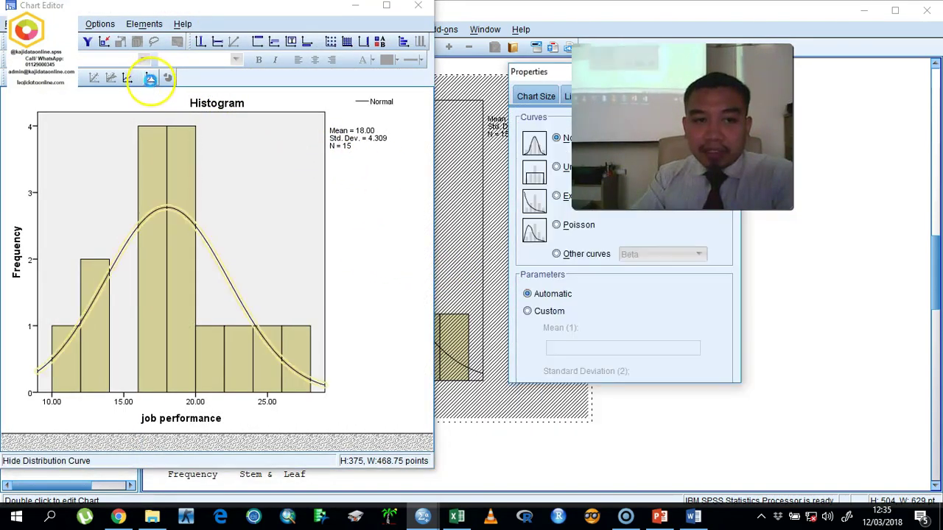
{"action": "left_click", "coordinate": [151, 79]}
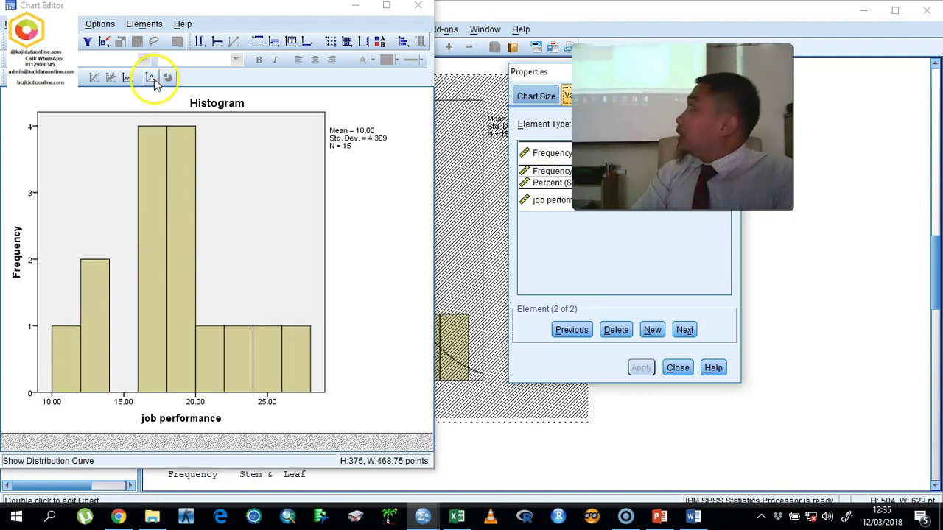
{"action": "left_click", "coordinate": [152, 79]}
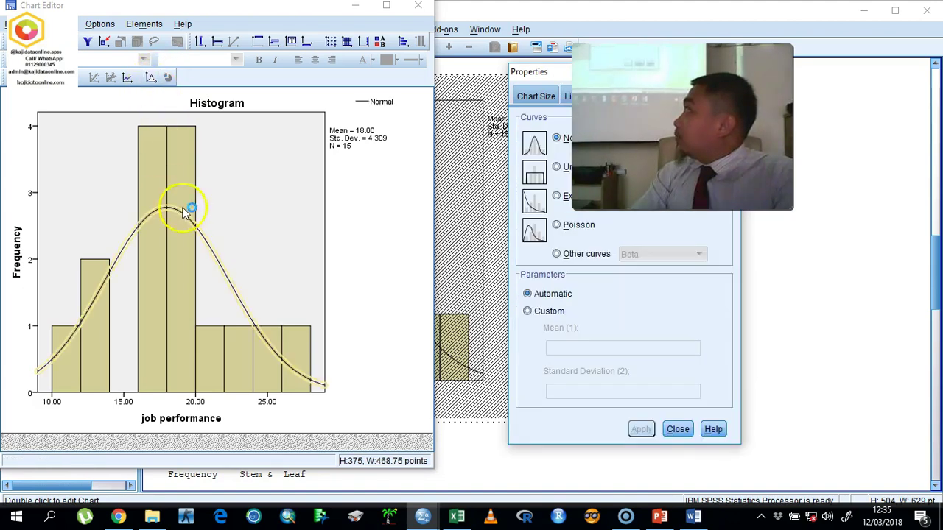
{"action": "left_click", "coordinate": [427, 7]}
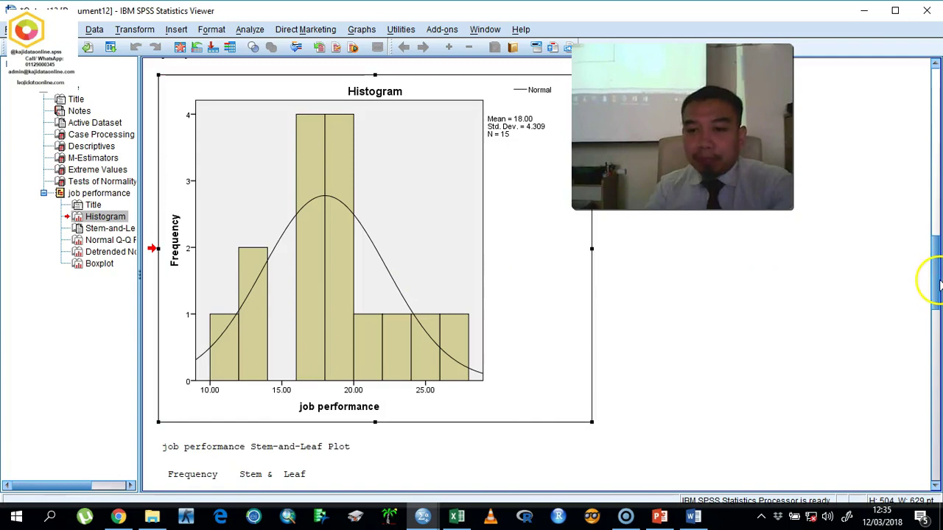
Start a screen sketch over the Stem-and-Leaf Plot and draw a sideways bell curve and a slanted line beside the leaves.
{"action": "scroll", "coordinate": [927, 295], "scroll_direction": "down", "scroll_amount": 3}
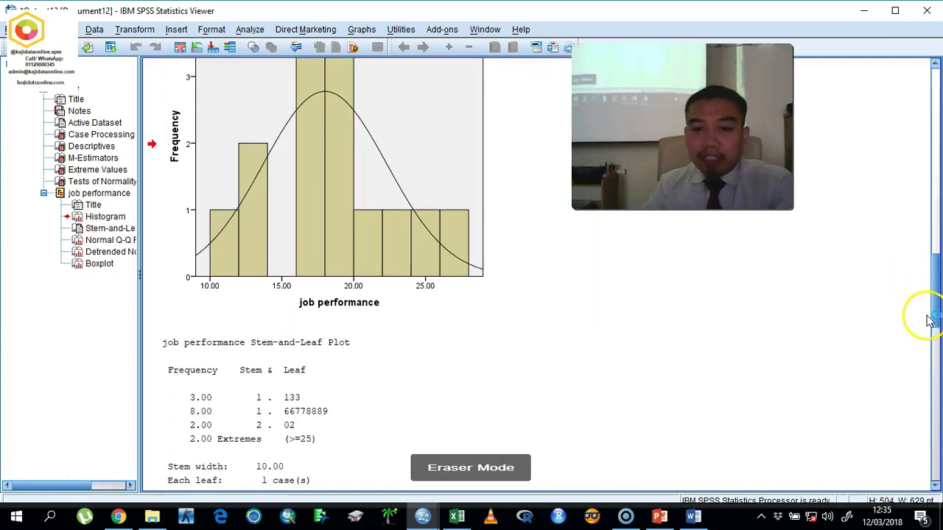
{"action": "scroll", "coordinate": [924, 299], "scroll_direction": "down", "scroll_amount": 3}
{"action": "left_click", "coordinate": [903, 316]}
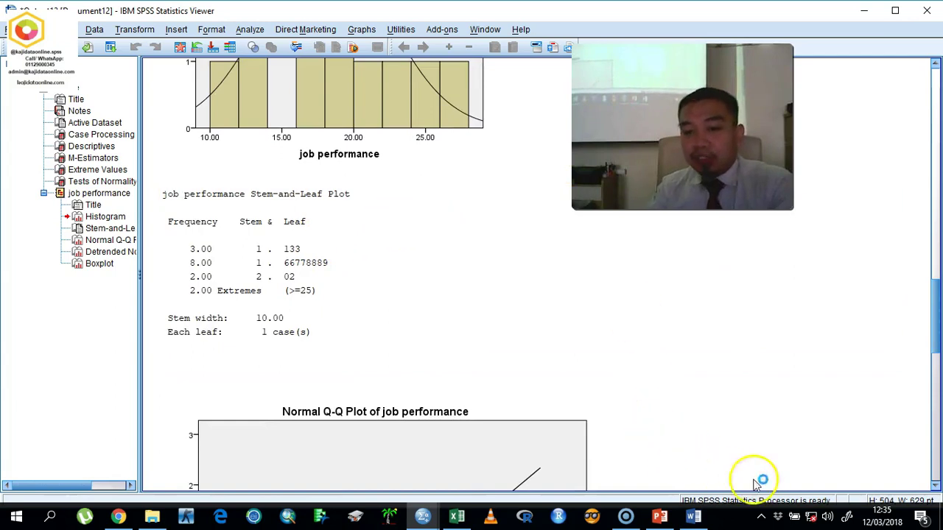
{"action": "left_click", "coordinate": [847, 519]}
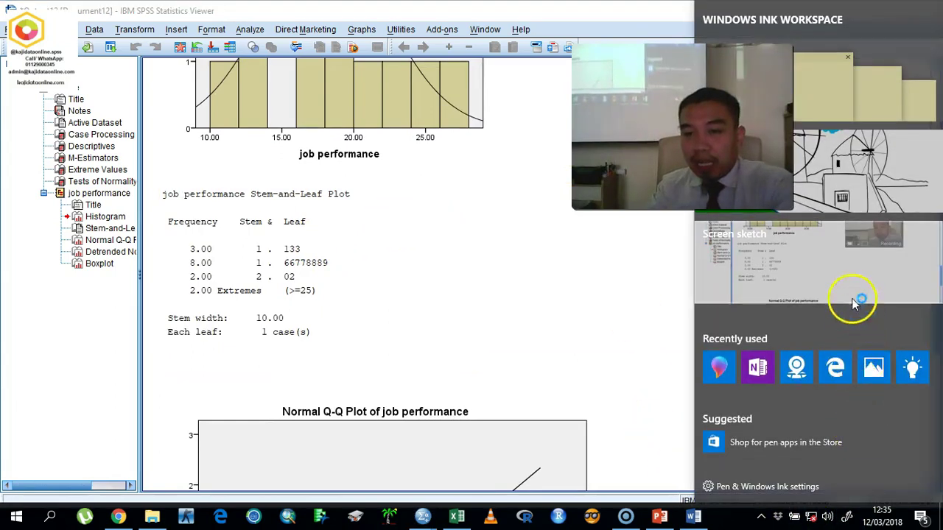
{"action": "left_click", "coordinate": [843, 269]}
{"action": "left_click", "coordinate": [369, 179]}
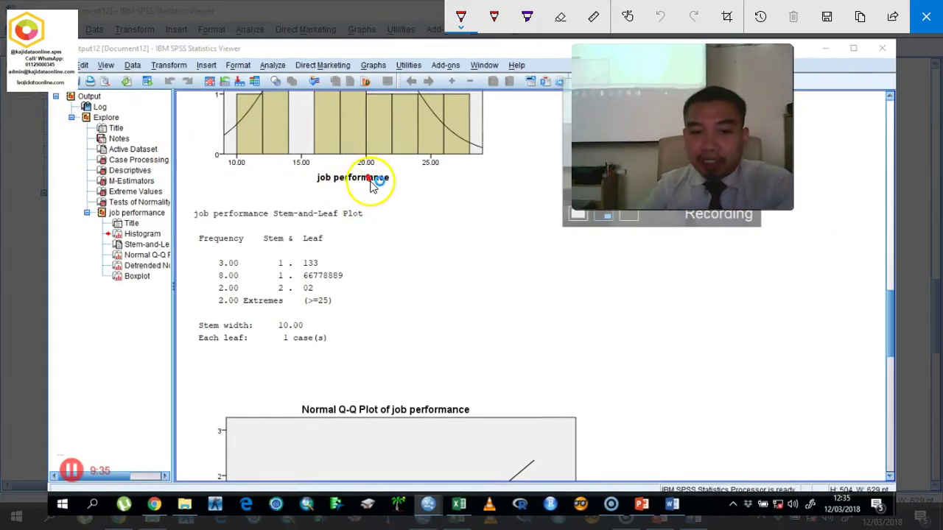
{"action": "mouse_move", "coordinate": [370, 182]}
{"action": "left_mouse_down"}
{"action": "mouse_move", "coordinate": [412, 241]}
{"action": "mouse_move", "coordinate": [462, 280]}
{"action": "mouse_move", "coordinate": [432, 337]}
{"action": "mouse_move", "coordinate": [457, 422]}
{"action": "left_mouse_up"}
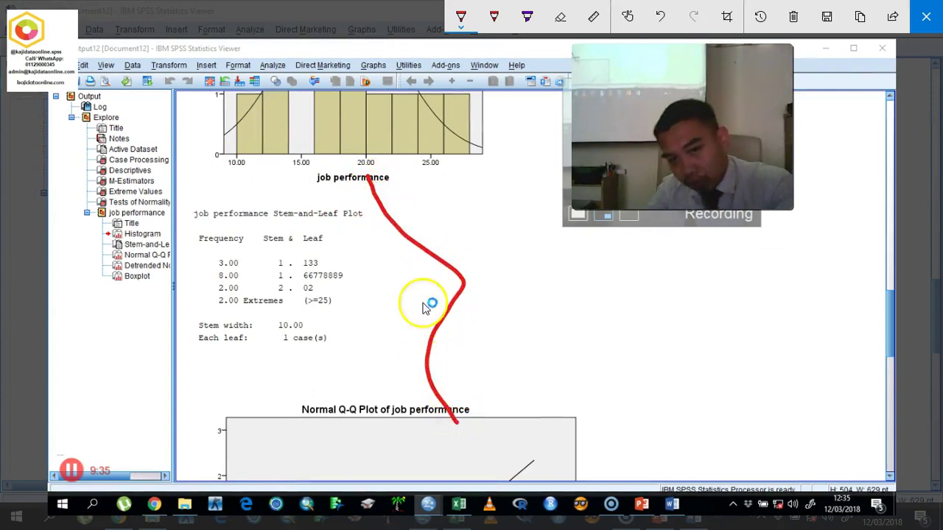
{"action": "left_click_drag", "start_coordinate": [355, 212], "coordinate": [414, 376]}
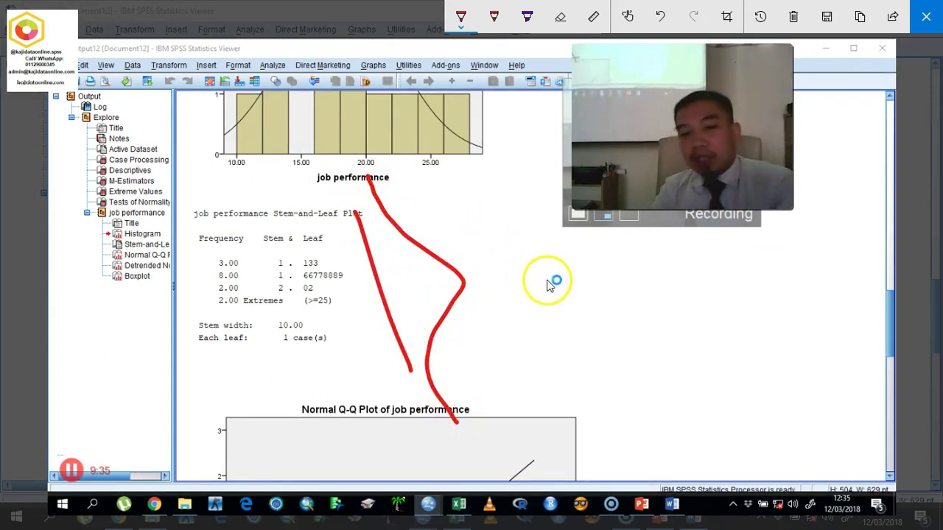
Sketch an upright and a leaning stick figure in the empty area beside the Stem-and-Leaf Plot.
{"action": "left_click_drag", "start_coordinate": [602, 281], "coordinate": [598, 361]}
{"action": "mouse_move", "coordinate": [718, 304]}
{"action": "left_mouse_down"}
{"action": "mouse_move", "coordinate": [726, 311]}
{"action": "mouse_move", "coordinate": [694, 319]}
{"action": "mouse_move", "coordinate": [659, 390]}
{"action": "left_mouse_up"}
{"action": "mouse_move", "coordinate": [672, 341]}
{"action": "left_mouse_down"}
{"action": "mouse_move", "coordinate": [661, 378]}
{"action": "mouse_move", "coordinate": [643, 389]}
{"action": "mouse_move", "coordinate": [679, 412]}
{"action": "left_mouse_up"}
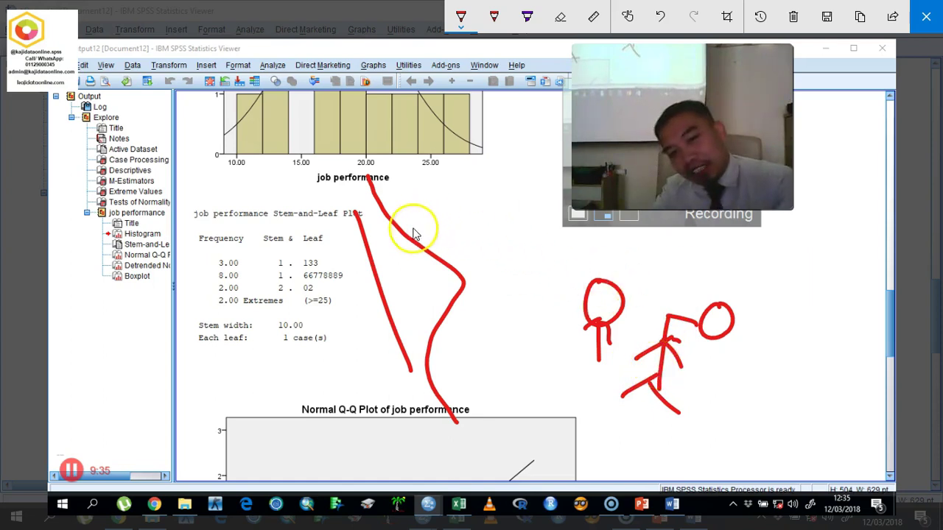
Draw a small sideways curve over the stem-and-leaf values, then clear all the ink and close the screen sketch.
{"action": "mouse_move", "coordinate": [286, 230]}
{"action": "left_mouse_down"}
{"action": "mouse_move", "coordinate": [344, 280]}
{"action": "mouse_move", "coordinate": [335, 359]}
{"action": "left_mouse_up"}
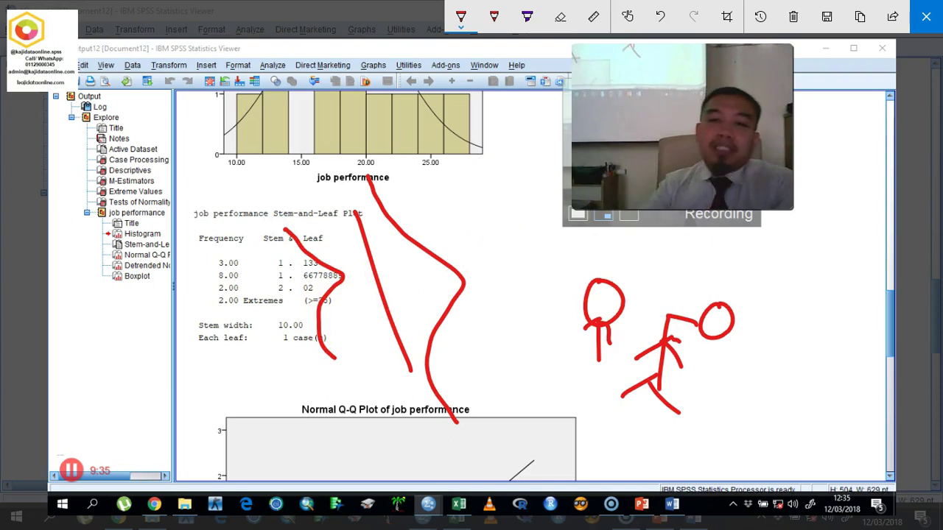
{"action": "left_click", "coordinate": [793, 17]}
{"action": "left_click", "coordinate": [929, 22]}
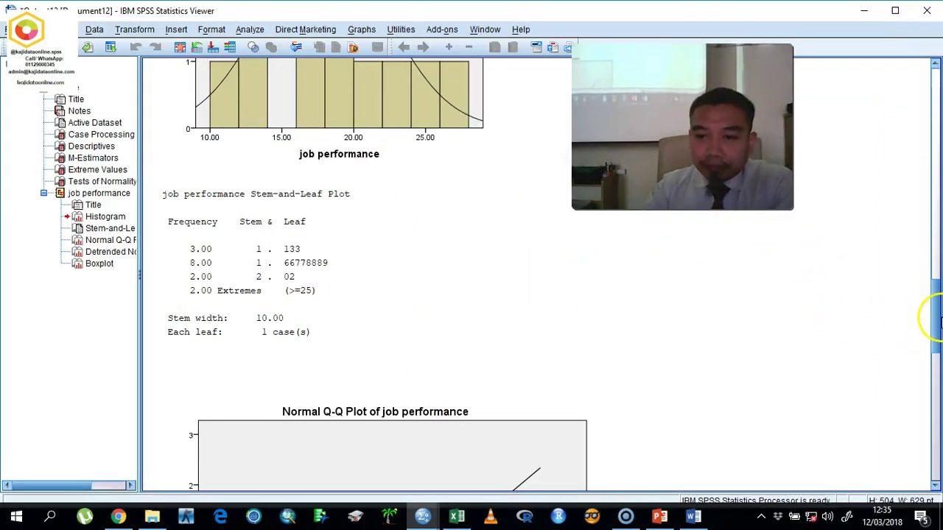
Circle the points of the Normal Q-Q Plot in a screen sketch, trace a line through them, and clear the ink.
{"action": "left_click_drag", "start_coordinate": [932, 357], "coordinate": [930, 378]}
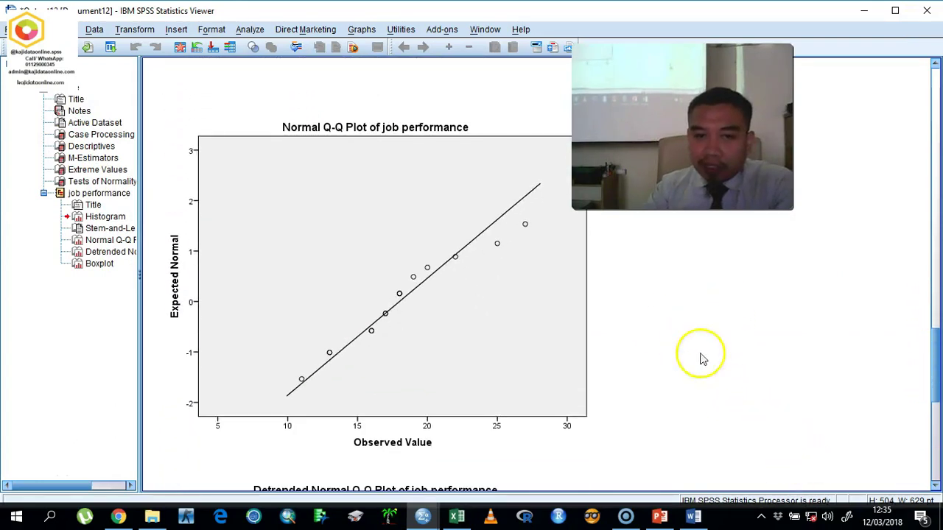
{"action": "left_click", "coordinate": [847, 516]}
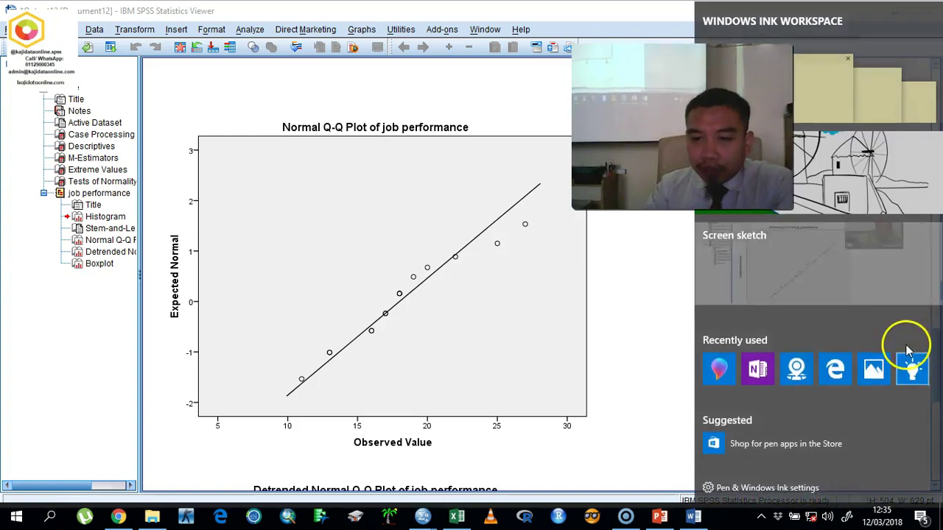
{"action": "left_click", "coordinate": [857, 269]}
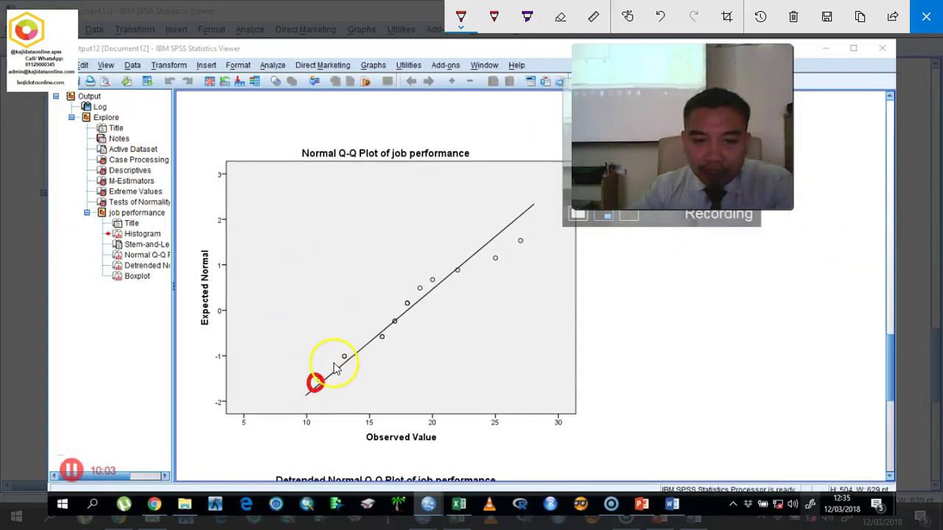
{"action": "left_click_drag", "start_coordinate": [384, 335], "coordinate": [378, 331]}
{"action": "left_click_drag", "start_coordinate": [393, 315], "coordinate": [398, 328]}
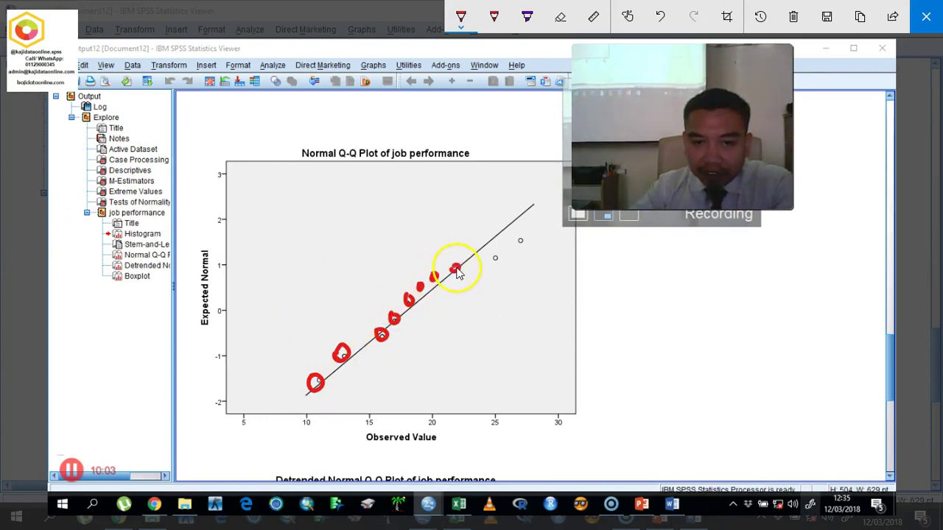
{"action": "mouse_move", "coordinate": [319, 398]}
{"action": "left_mouse_down"}
{"action": "mouse_move", "coordinate": [419, 298]}
{"action": "mouse_move", "coordinate": [547, 221]}
{"action": "left_mouse_up"}
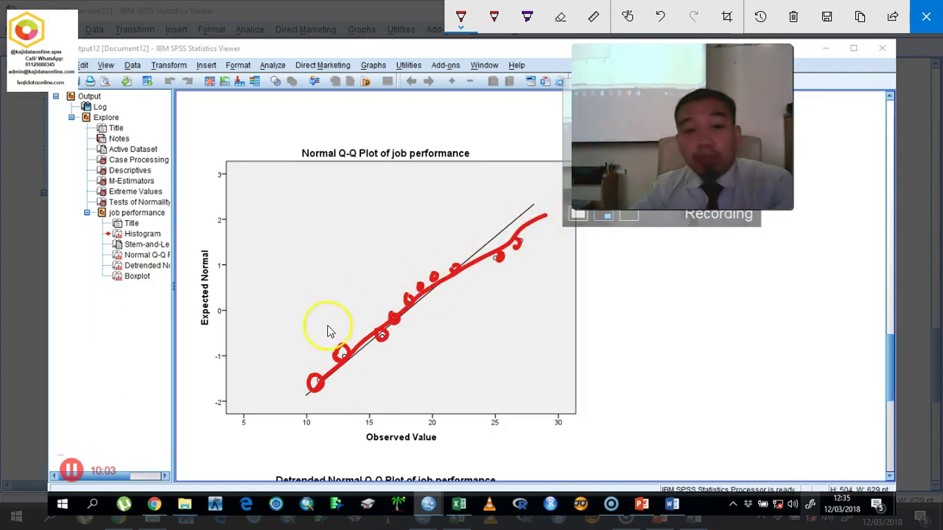
{"action": "left_click", "coordinate": [795, 30]}
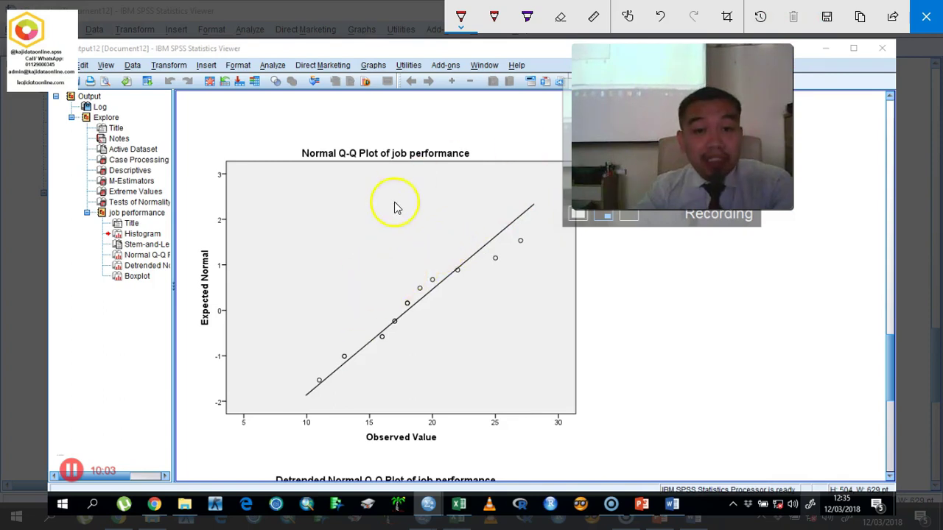
Draw a slanted line with a curve crossing it above the Q-Q points, then clear the ink and close the screen sketch.
{"action": "left_click_drag", "start_coordinate": [284, 295], "coordinate": [444, 175]}
{"action": "mouse_move", "coordinate": [307, 309]}
{"action": "left_mouse_down"}
{"action": "mouse_move", "coordinate": [310, 242]}
{"action": "mouse_move", "coordinate": [344, 201]}
{"action": "mouse_move", "coordinate": [387, 188]}
{"action": "left_mouse_up"}
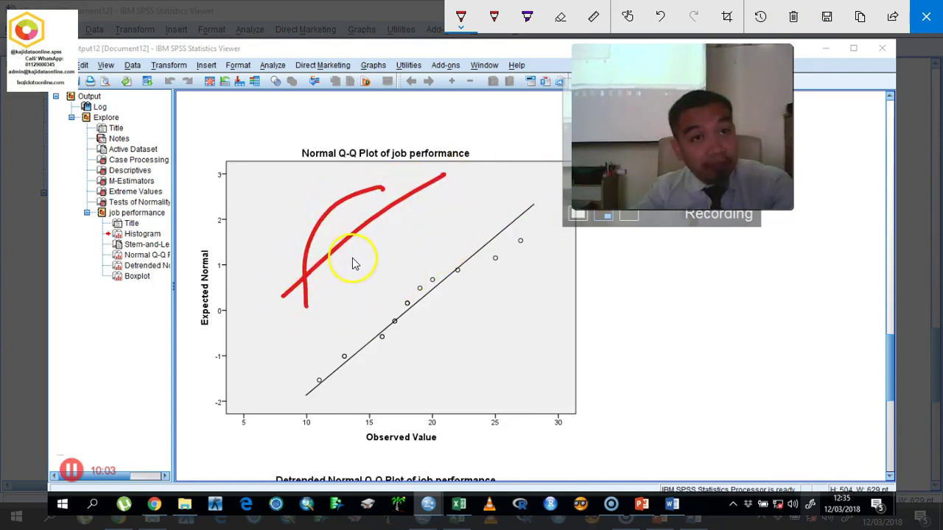
{"action": "left_click", "coordinate": [793, 18]}
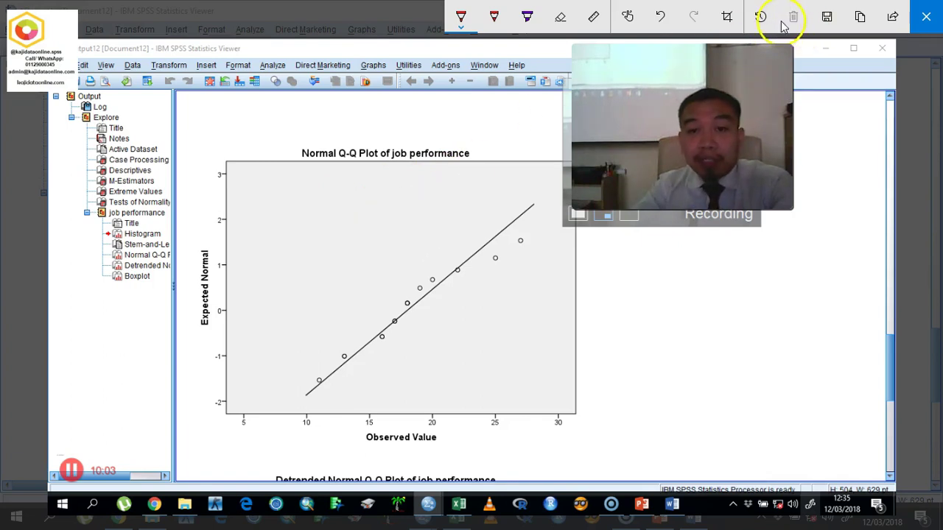
{"action": "left_click", "coordinate": [924, 18]}
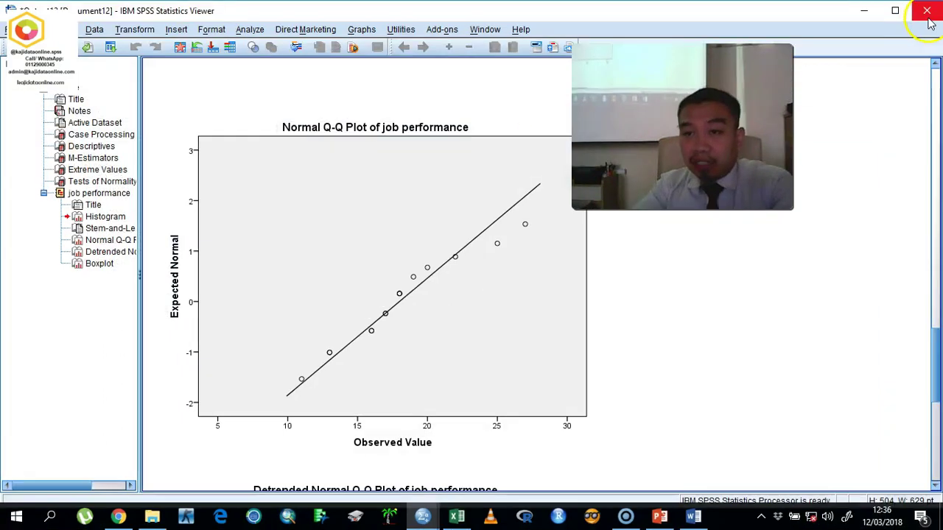
{"action": "left_click", "coordinate": [416, 272]}
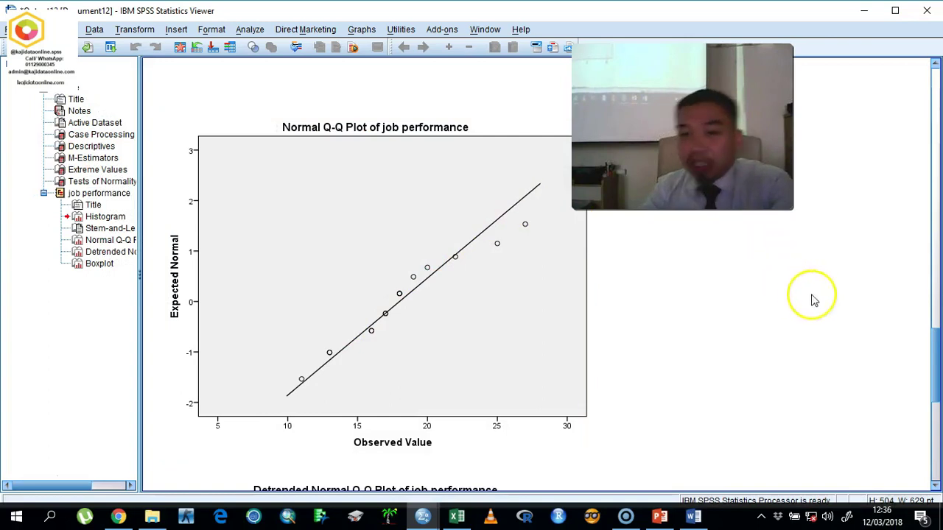
Start a screen sketch over the Detrended Normal Q-Q Plot and mark 0.3 and -0.3 on its vertical axis.
{"action": "left_click_drag", "start_coordinate": [926, 375], "coordinate": [939, 394]}
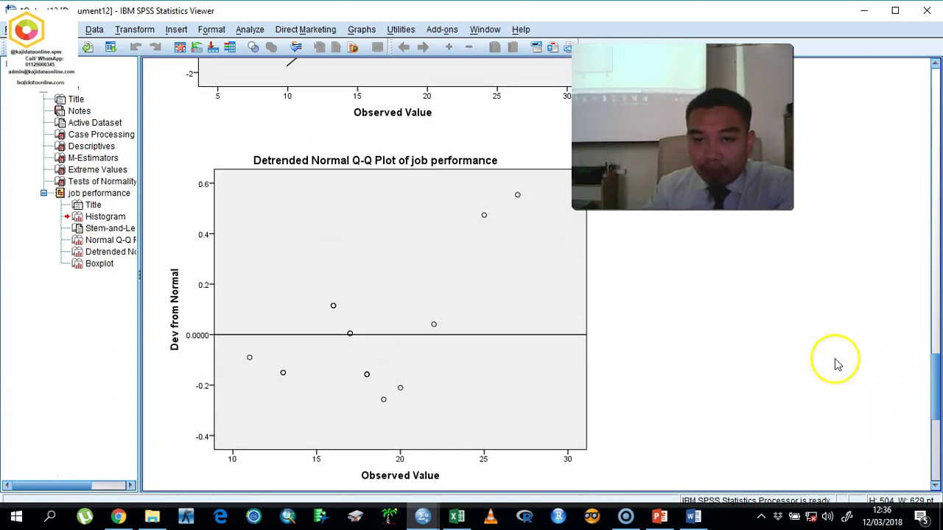
{"action": "left_click", "coordinate": [847, 517]}
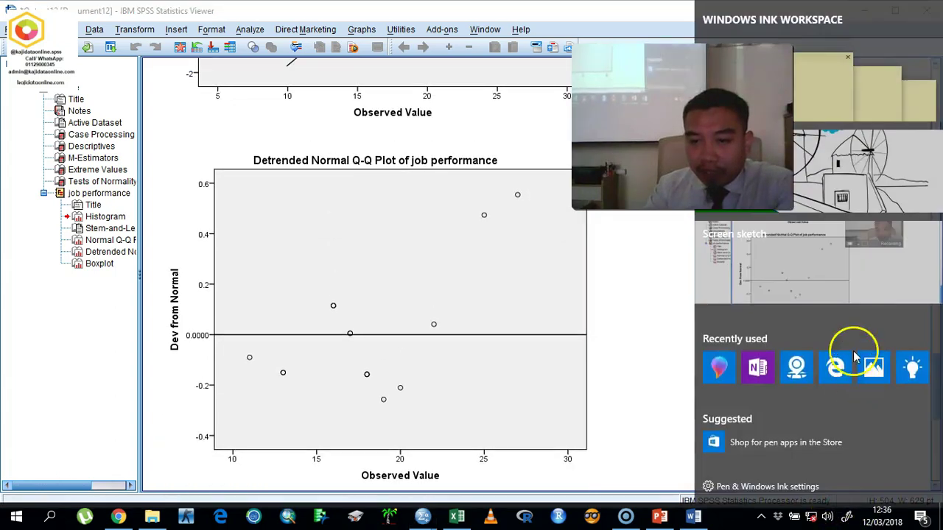
{"action": "left_click", "coordinate": [825, 284]}
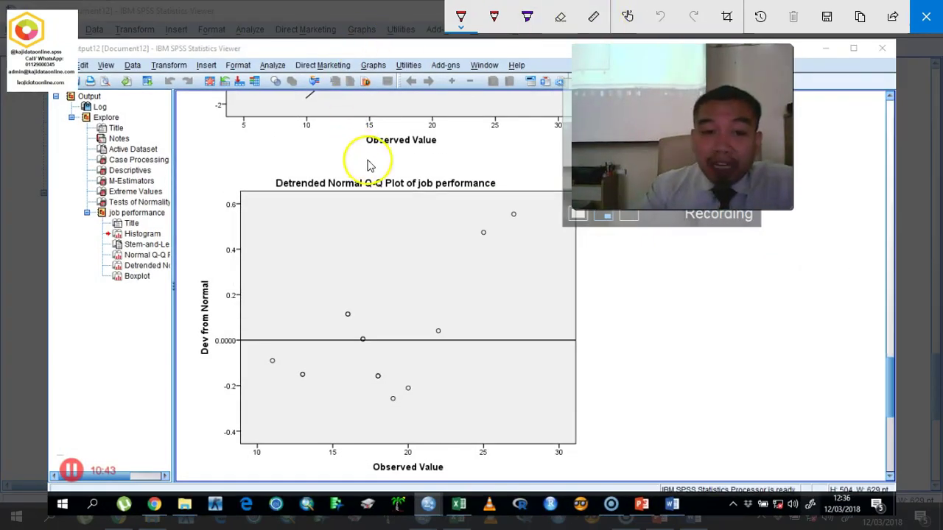
{"action": "mouse_move", "coordinate": [235, 226]}
{"action": "left_mouse_down"}
{"action": "mouse_move", "coordinate": [200, 240]}
{"action": "mouse_move", "coordinate": [209, 221]}
{"action": "mouse_move", "coordinate": [221, 226]}
{"action": "mouse_move", "coordinate": [168, 261]}
{"action": "left_mouse_up"}
{"action": "left_click_drag", "start_coordinate": [234, 411], "coordinate": [250, 408]}
{"action": "mouse_move", "coordinate": [193, 415]}
{"action": "left_mouse_down"}
{"action": "mouse_move", "coordinate": [190, 426]}
{"action": "mouse_move", "coordinate": [207, 412]}
{"action": "mouse_move", "coordinate": [184, 432]}
{"action": "left_mouse_up"}
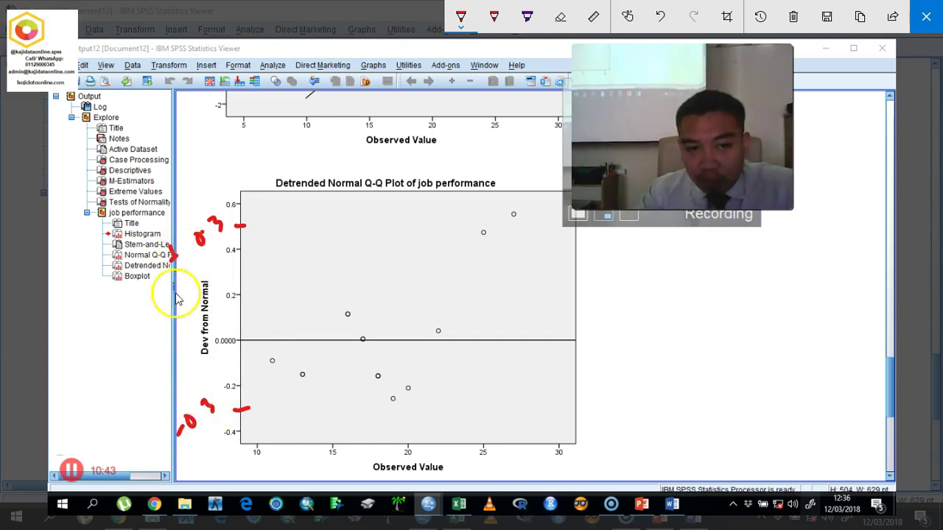
Handwrite ±0.3 beside the detrended plot and draw the lower limit line across it from the -0.3 mark.
{"action": "mouse_move", "coordinate": [629, 271]}
{"action": "left_mouse_down"}
{"action": "mouse_move", "coordinate": [654, 270]}
{"action": "mouse_move", "coordinate": [643, 282]}
{"action": "left_mouse_up"}
{"action": "left_click_drag", "start_coordinate": [627, 294], "coordinate": [646, 294]}
{"action": "mouse_move", "coordinate": [682, 256]}
{"action": "left_mouse_down"}
{"action": "mouse_move", "coordinate": [738, 261]}
{"action": "mouse_move", "coordinate": [724, 281]}
{"action": "left_mouse_up"}
{"action": "left_click", "coordinate": [707, 276]}
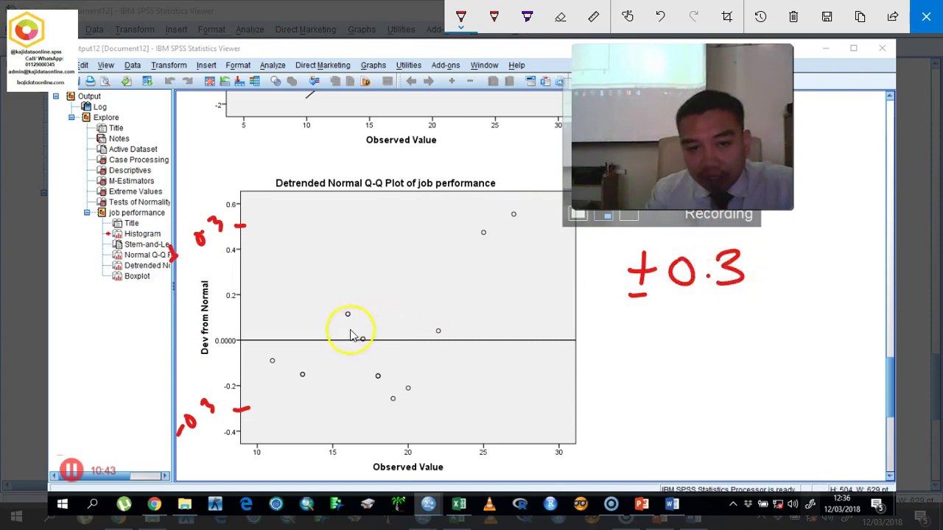
{"action": "mouse_move", "coordinate": [235, 409]}
{"action": "left_mouse_down"}
{"action": "mouse_move", "coordinate": [248, 400]}
{"action": "mouse_move", "coordinate": [587, 380]}
{"action": "left_mouse_up"}
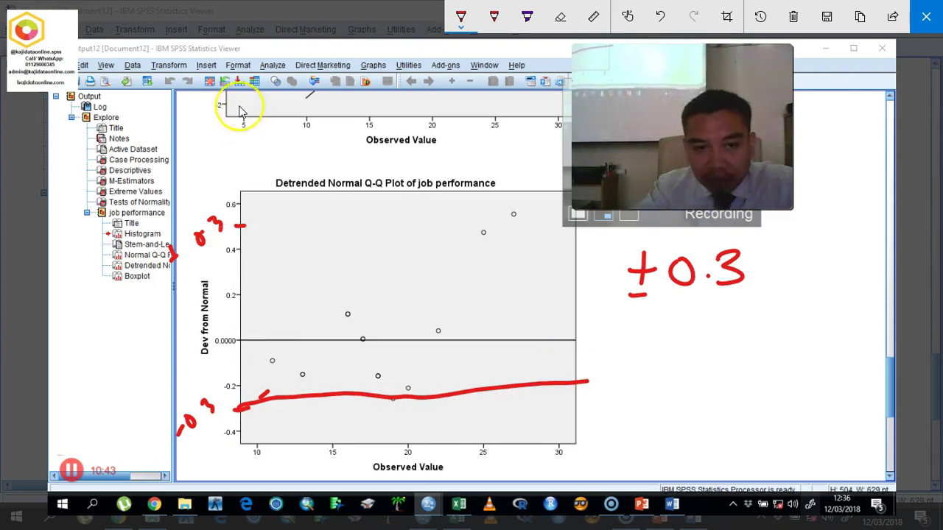
Draw the upper limit line across the detrended plot from the 0.3 mark.
{"action": "mouse_move", "coordinate": [237, 229]}
{"action": "left_mouse_down"}
{"action": "mouse_move", "coordinate": [541, 252]}
{"action": "mouse_move", "coordinate": [617, 244]}
{"action": "left_mouse_up"}
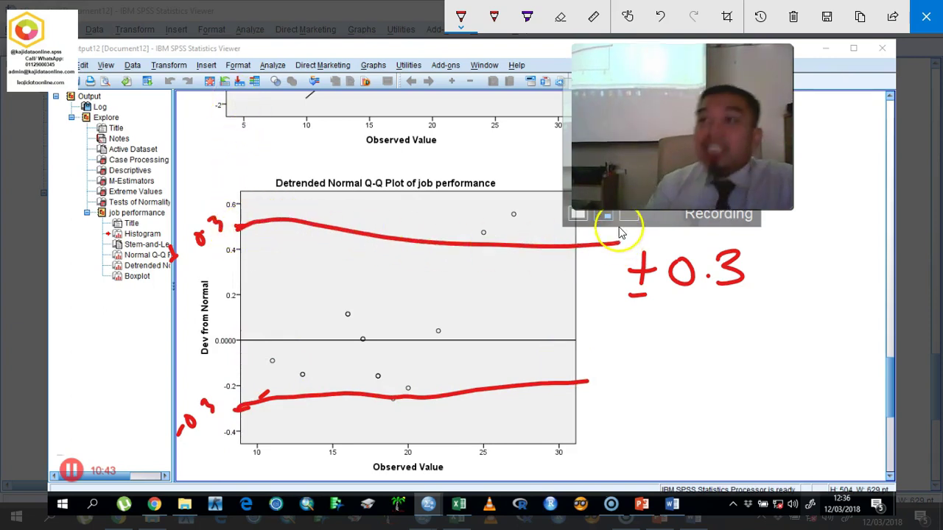
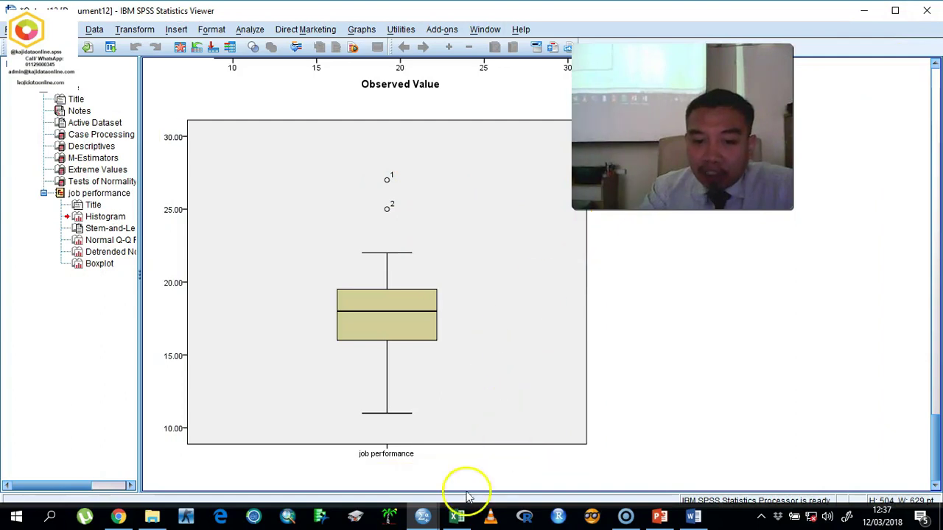
Check the y values of cases 14, 15 and 1 in the Data Editor, then return to the boxplot output.
{"action": "left_click", "coordinate": [423, 516]}
{"action": "left_click", "coordinate": [382, 425]}
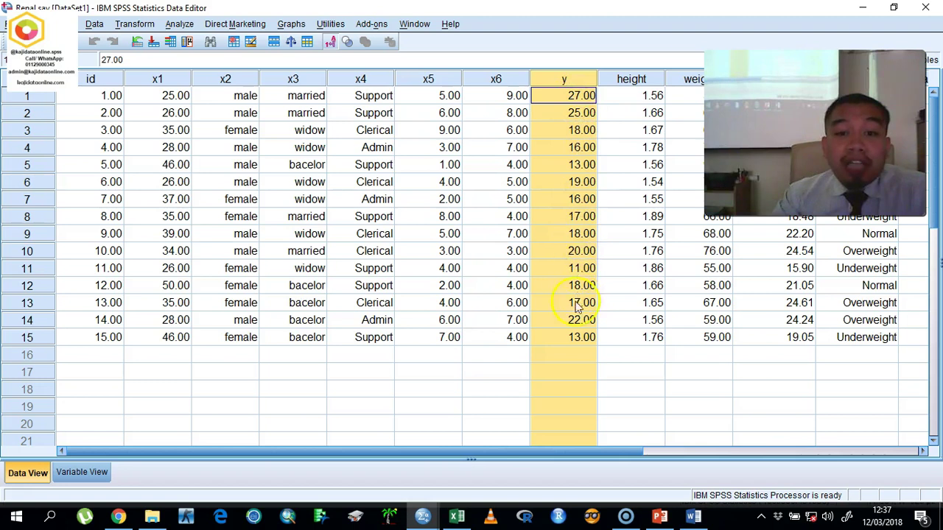
{"action": "left_click_drag", "start_coordinate": [579, 320], "coordinate": [580, 337]}
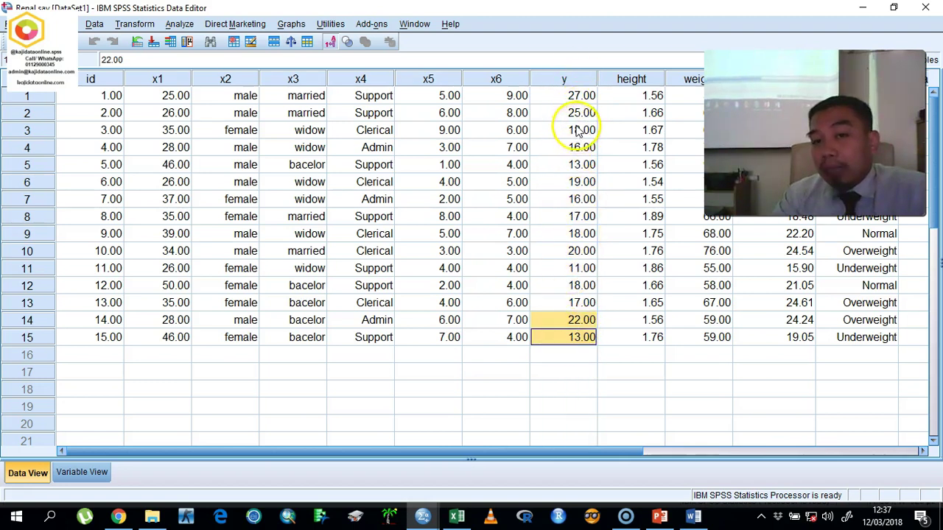
{"action": "left_click_drag", "start_coordinate": [580, 96], "coordinate": [584, 96]}
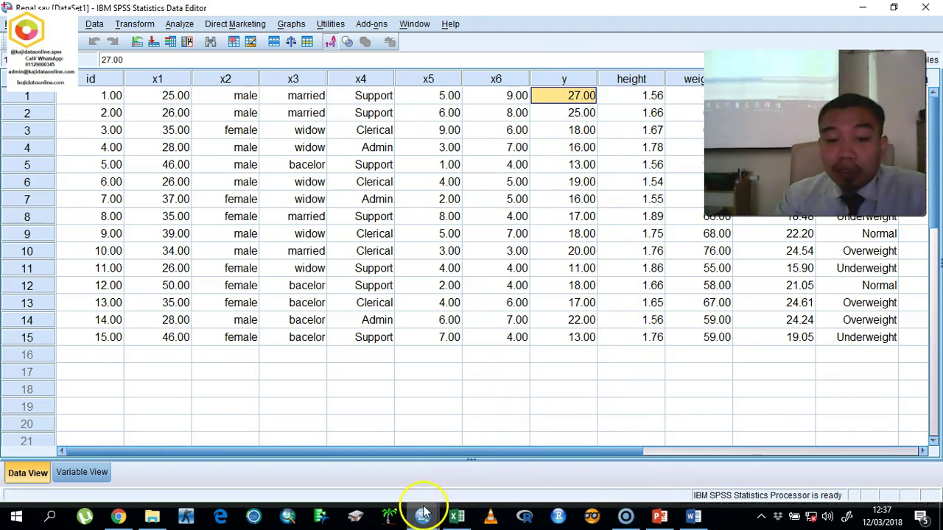
{"action": "mouse_move", "coordinate": [423, 513]}
{"action": "left_click", "coordinate": [442, 447]}
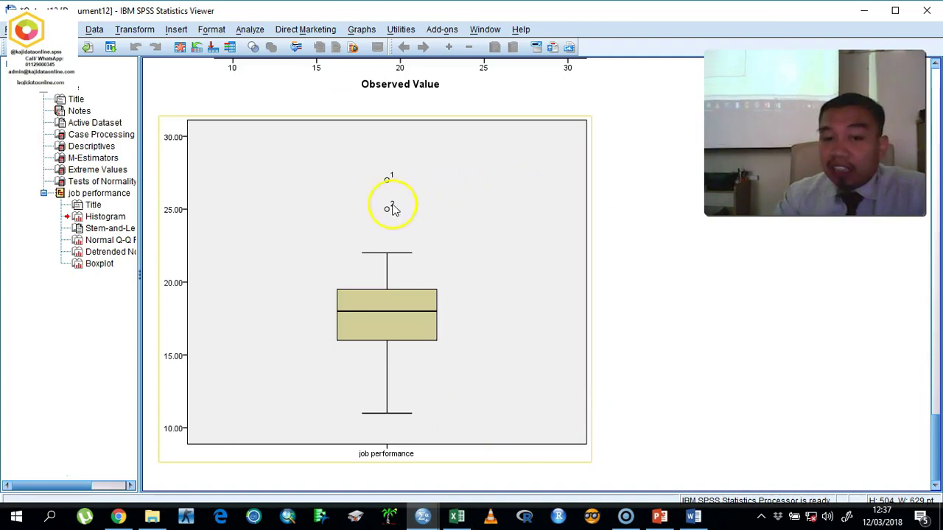
Circle outlier cases 1 and 2 of the job performance boxplot in a screen sketch, then close the sketch.
{"action": "left_click", "coordinate": [847, 516]}
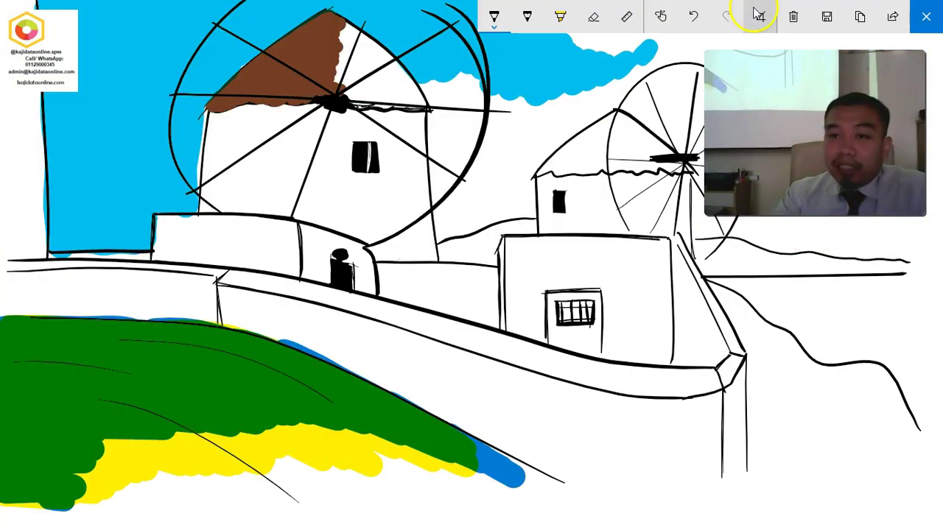
{"action": "left_click", "coordinate": [926, 16]}
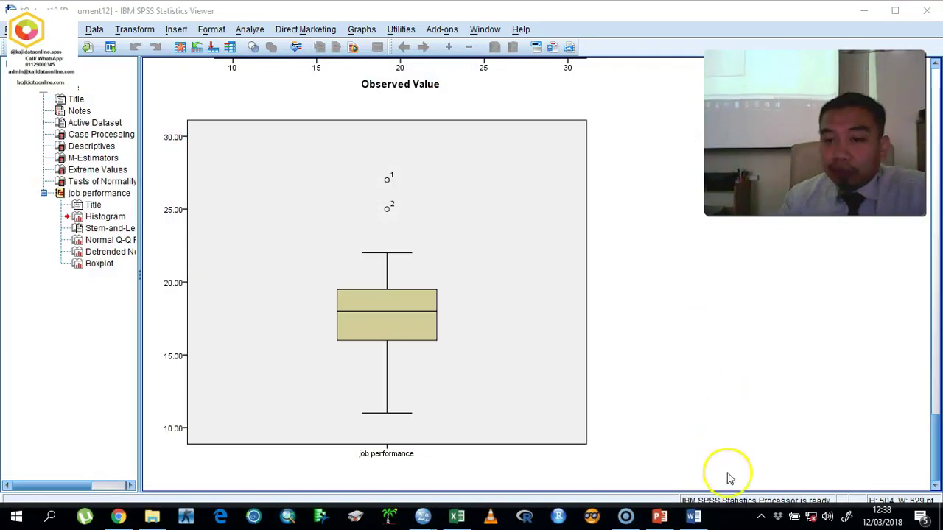
{"action": "left_click", "coordinate": [847, 516]}
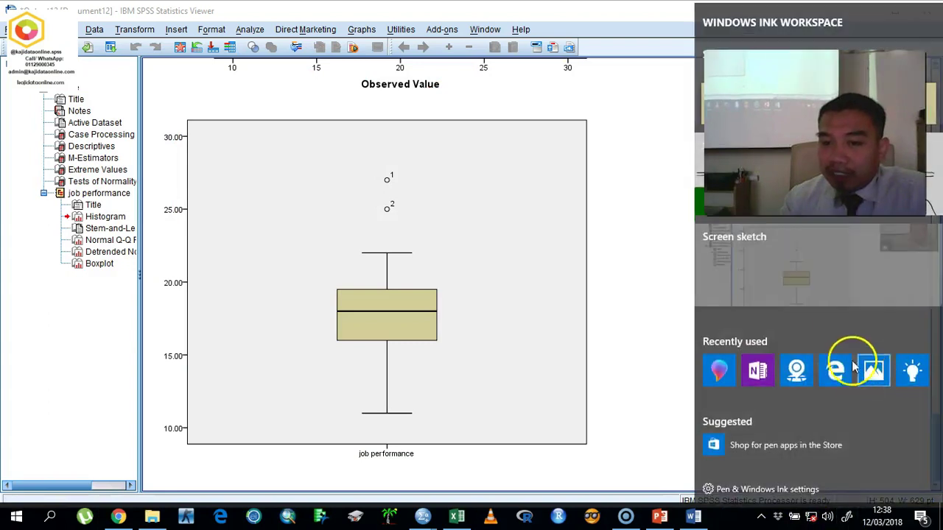
{"action": "left_click", "coordinate": [767, 280]}
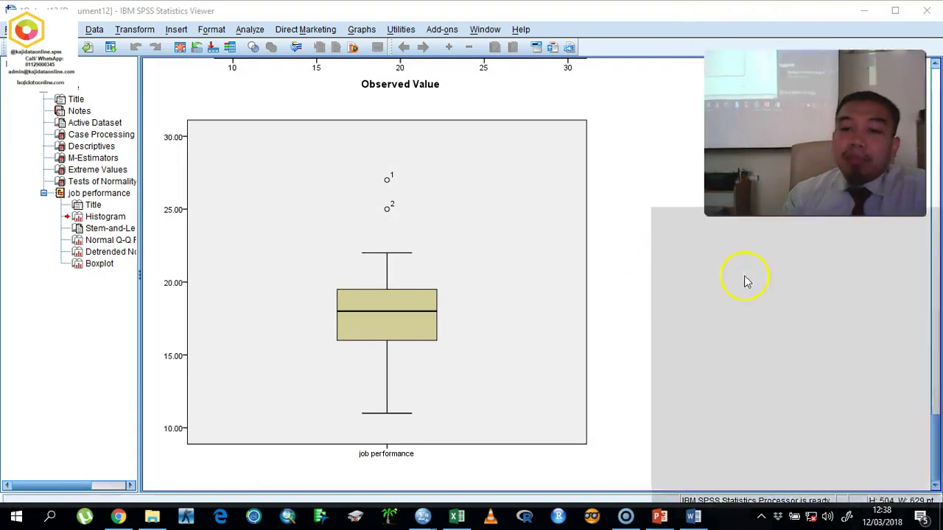
{"action": "mouse_move", "coordinate": [420, 198]}
{"action": "left_mouse_down"}
{"action": "mouse_move", "coordinate": [356, 219]}
{"action": "mouse_move", "coordinate": [391, 203]}
{"action": "mouse_move", "coordinate": [420, 226]}
{"action": "left_mouse_up"}
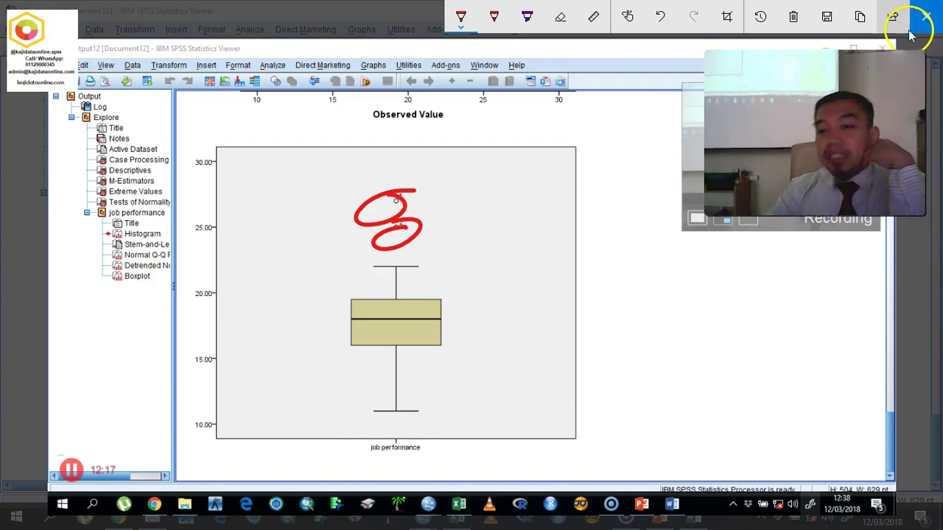
{"action": "left_click", "coordinate": [925, 16]}
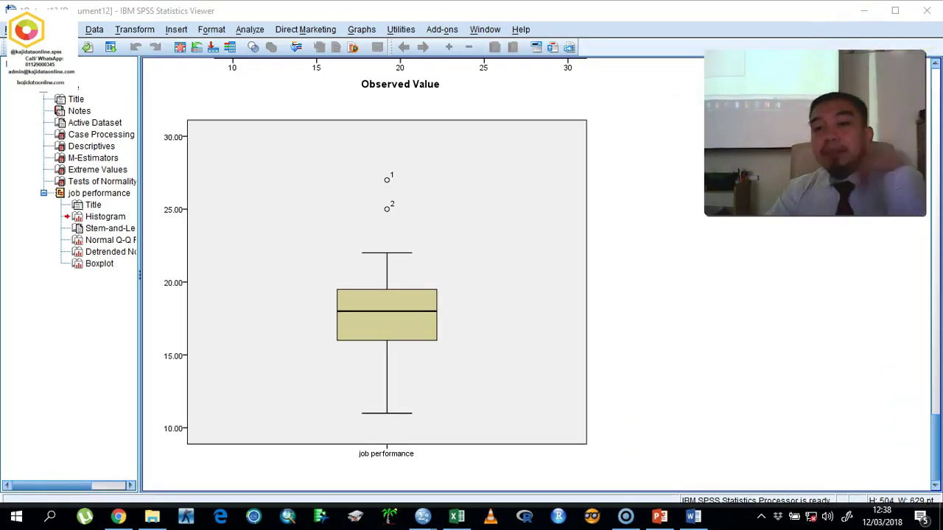
Run Explore from the Data Editor with age [x1] as the only dependent variable.
{"action": "left_click", "coordinate": [866, 11]}
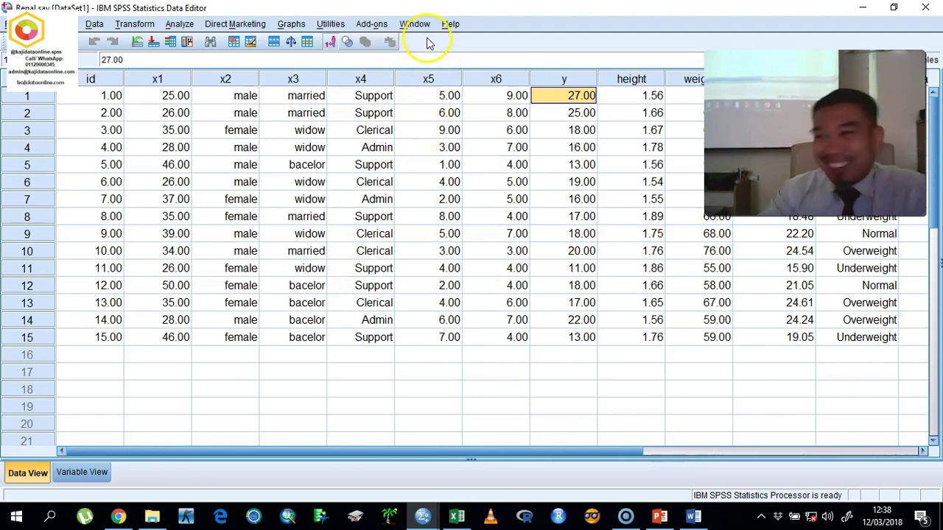
{"action": "left_click", "coordinate": [179, 24]}
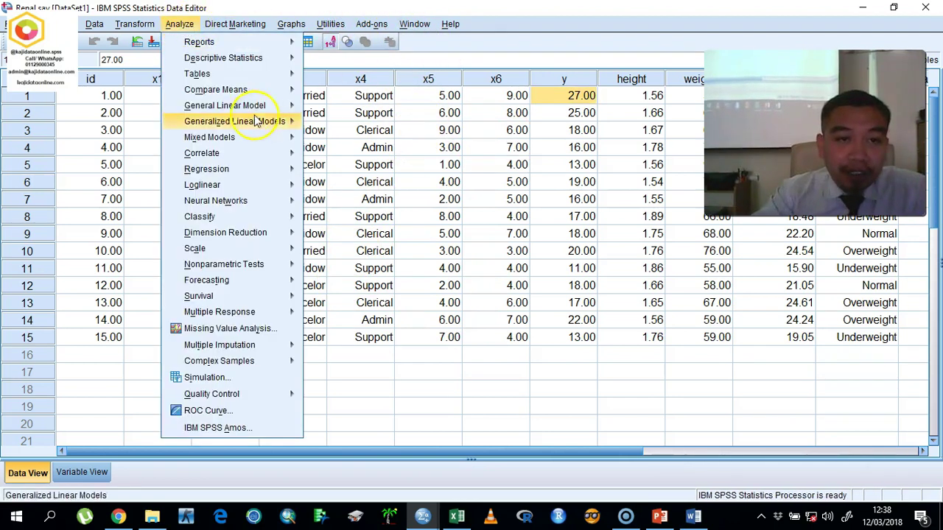
{"action": "mouse_move", "coordinate": [263, 58]}
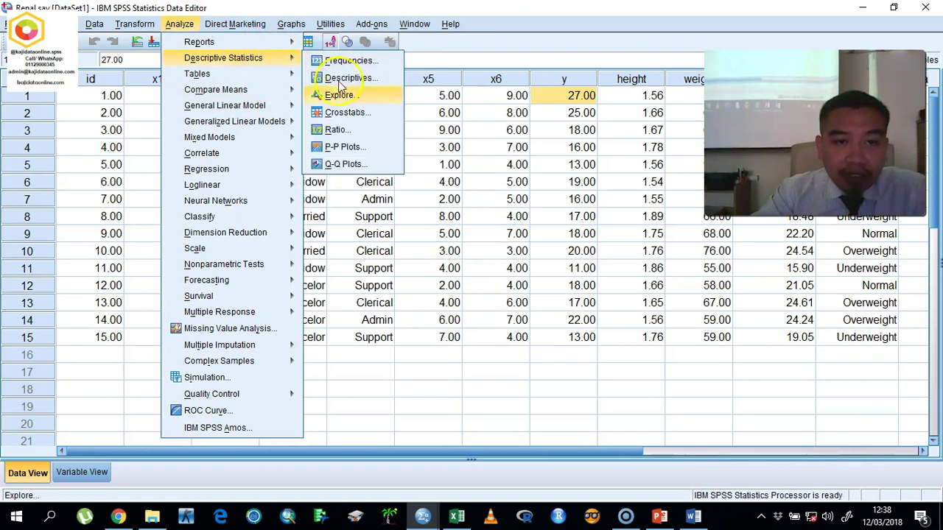
{"action": "left_click", "coordinate": [338, 95]}
{"action": "double_click", "coordinate": [418, 129]}
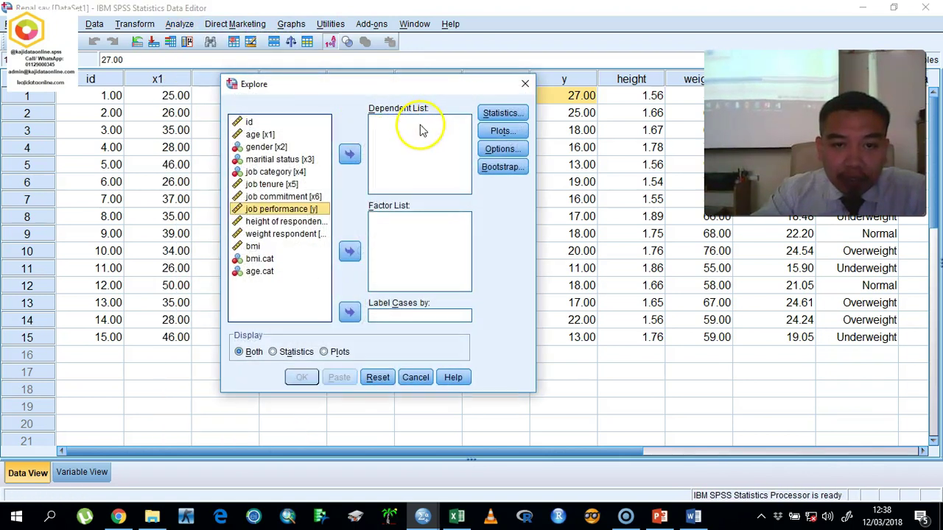
{"action": "left_click", "coordinate": [277, 135]}
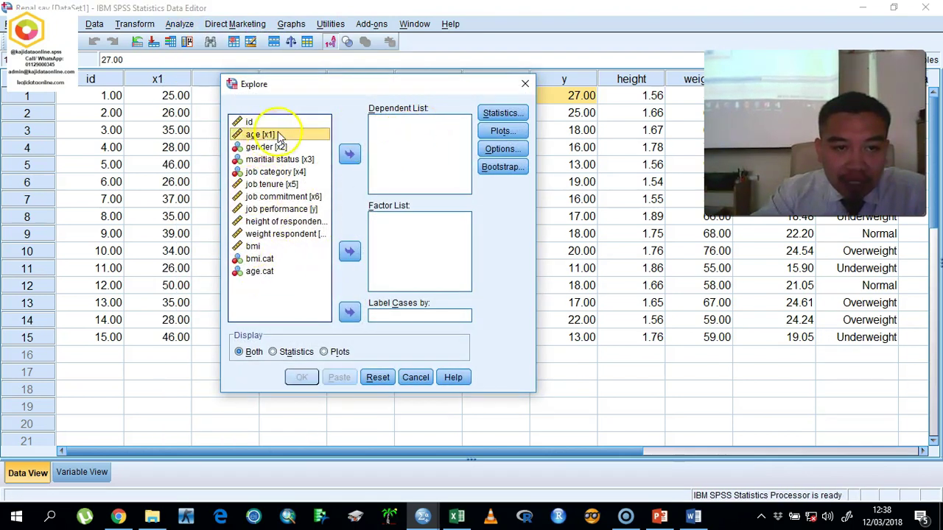
{"action": "left_click", "coordinate": [350, 152]}
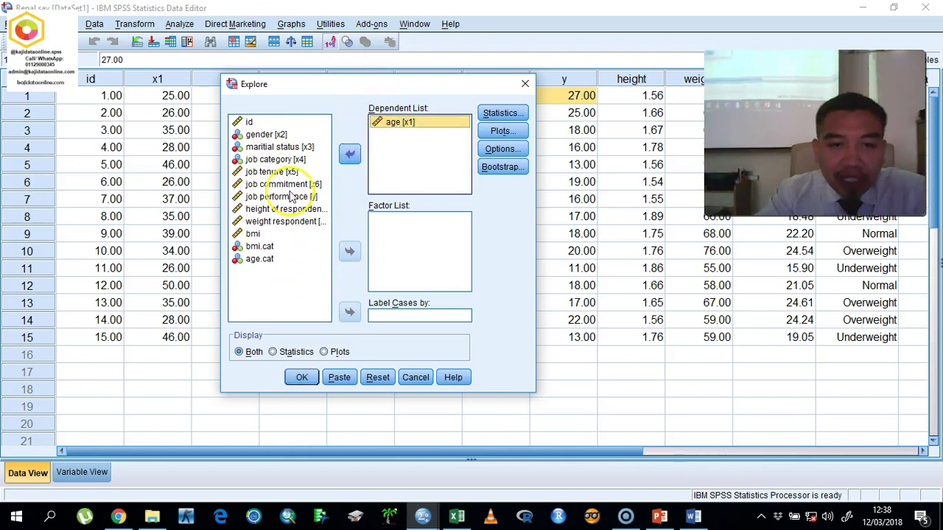
{"action": "left_click", "coordinate": [302, 376]}
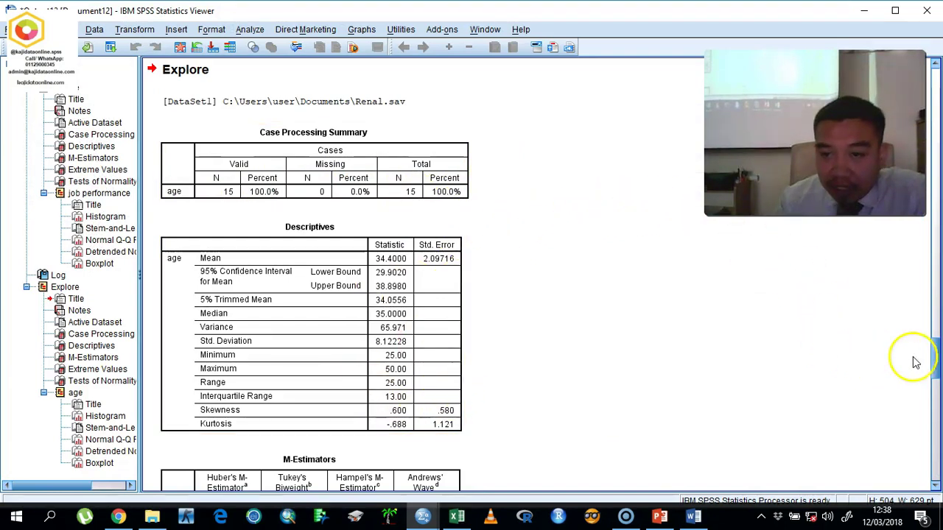
In a screen sketch over age's Descriptives, circle the skewness statistic and standard error, handwrite 0.580x2 and 1.0, and close the sketch.
{"action": "left_click_drag", "start_coordinate": [933, 362], "coordinate": [936, 314]}
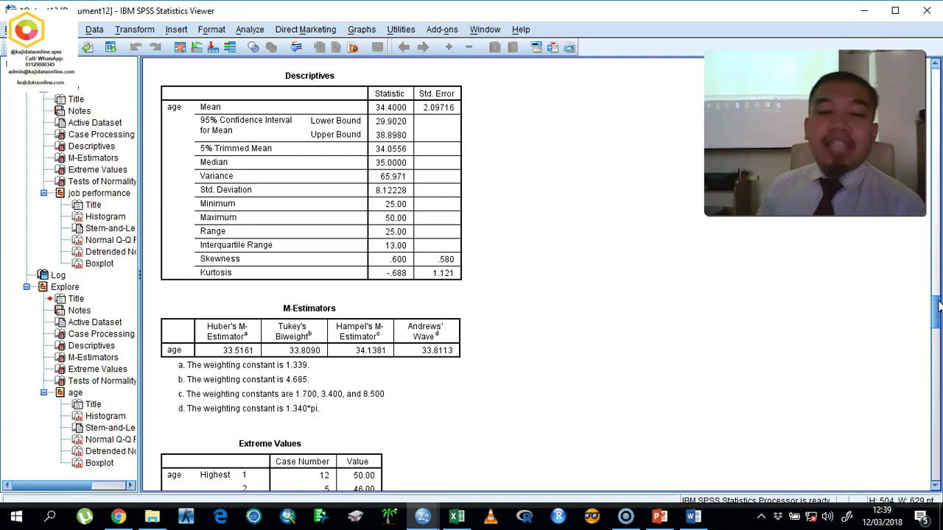
{"action": "left_click", "coordinate": [847, 516]}
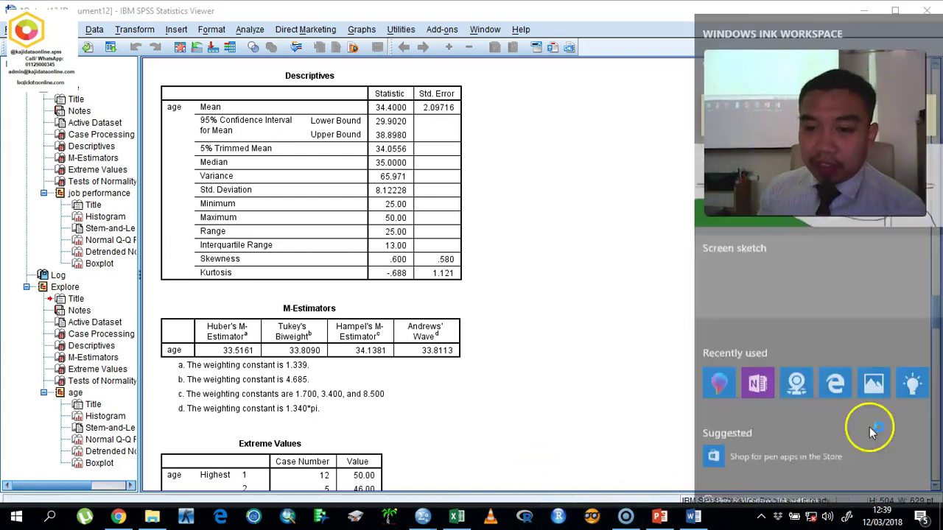
{"action": "left_click", "coordinate": [869, 288]}
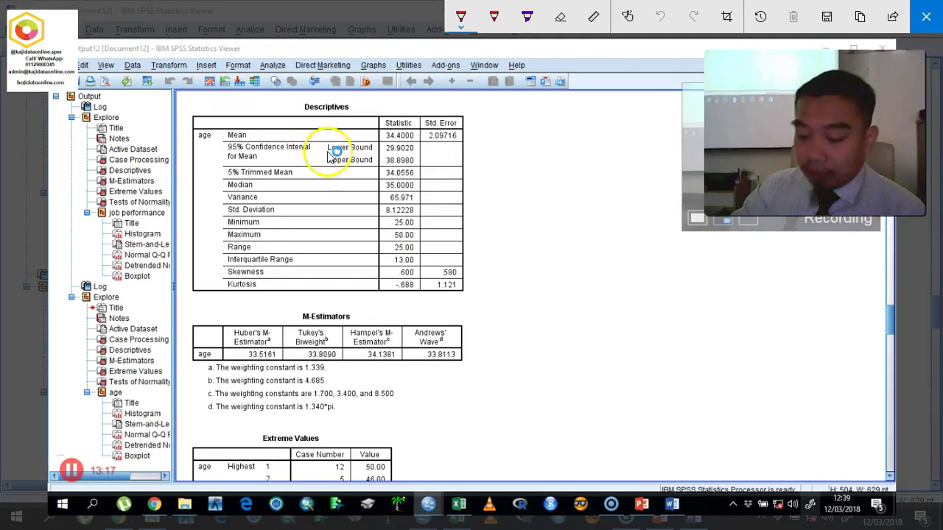
{"action": "mouse_move", "coordinate": [473, 270]}
{"action": "left_mouse_down"}
{"action": "mouse_move", "coordinate": [428, 269]}
{"action": "mouse_move", "coordinate": [456, 260]}
{"action": "mouse_move", "coordinate": [552, 264]}
{"action": "mouse_move", "coordinate": [545, 261]}
{"action": "mouse_move", "coordinate": [620, 237]}
{"action": "mouse_move", "coordinate": [645, 247]}
{"action": "left_mouse_up"}
{"action": "mouse_move", "coordinate": [574, 306]}
{"action": "left_mouse_down"}
{"action": "mouse_move", "coordinate": [570, 315]}
{"action": "mouse_move", "coordinate": [631, 295]}
{"action": "mouse_move", "coordinate": [648, 315]}
{"action": "left_mouse_up"}
{"action": "mouse_move", "coordinate": [440, 266]}
{"action": "left_mouse_down"}
{"action": "mouse_move", "coordinate": [410, 258]}
{"action": "mouse_move", "coordinate": [455, 259]}
{"action": "mouse_move", "coordinate": [443, 257]}
{"action": "left_mouse_up"}
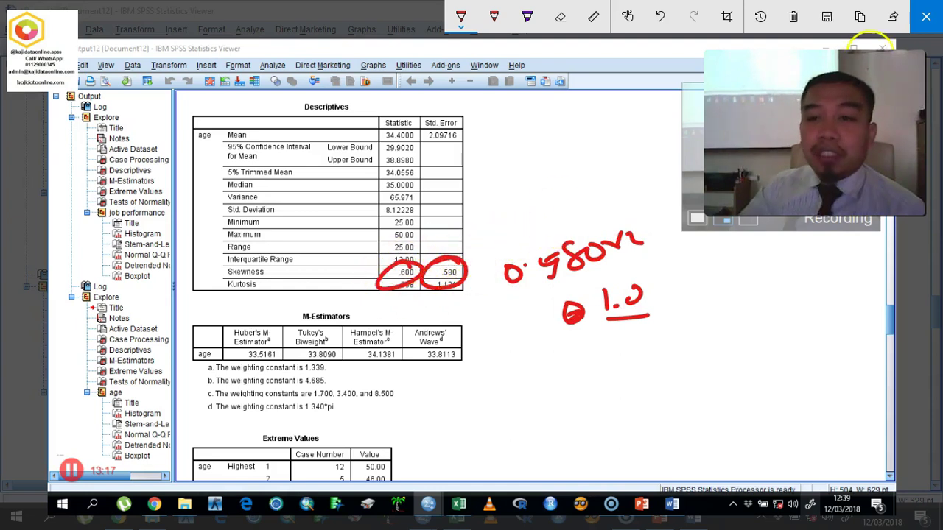
{"action": "left_click", "coordinate": [925, 16]}
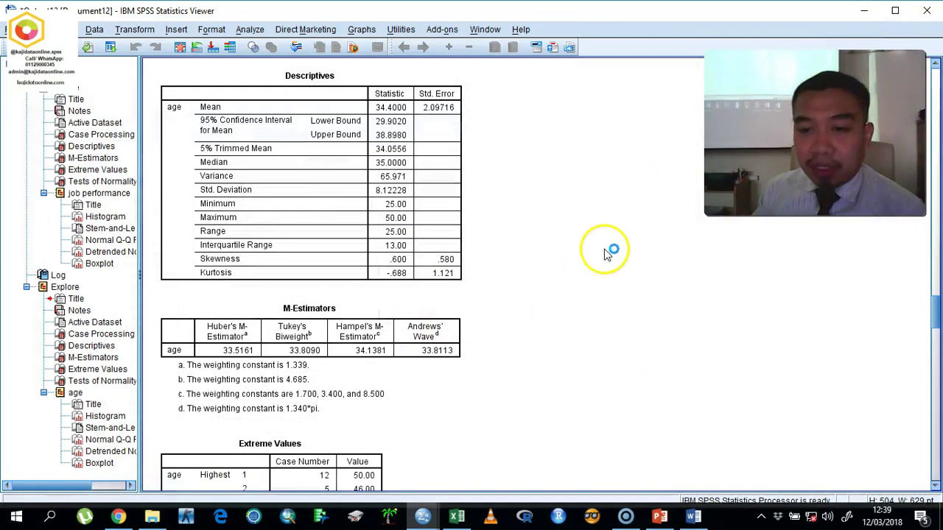
Start a screen sketch over the Tests of Normality table for age and circle the Kolmogorov-Smirnov and Shapiro-Wilk Sig. values.
{"action": "scroll", "coordinate": [930, 291], "scroll_direction": "down", "scroll_amount": 10}
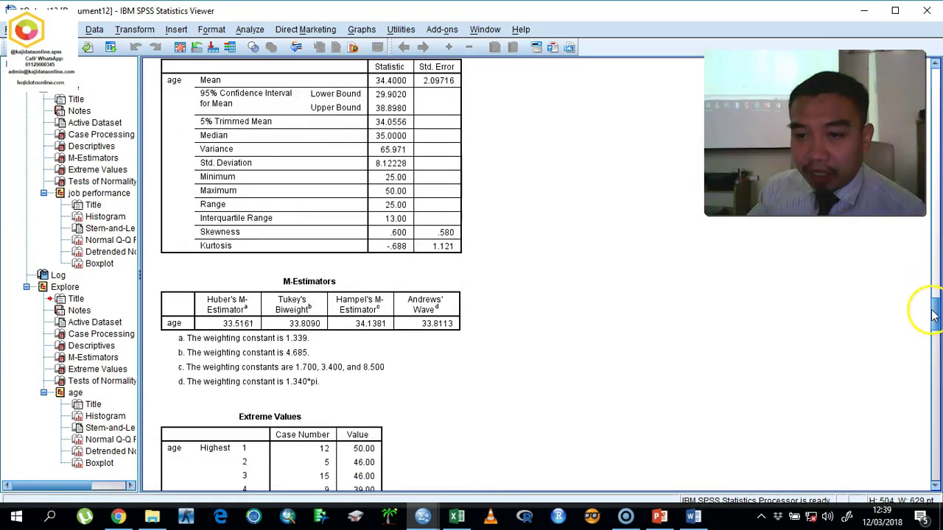
{"action": "left_click", "coordinate": [318, 240]}
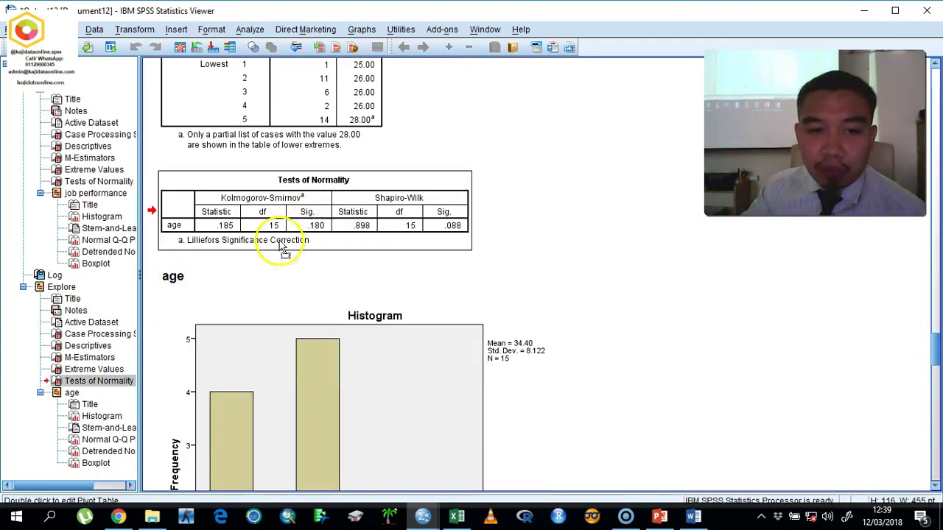
{"action": "left_click", "coordinate": [847, 517]}
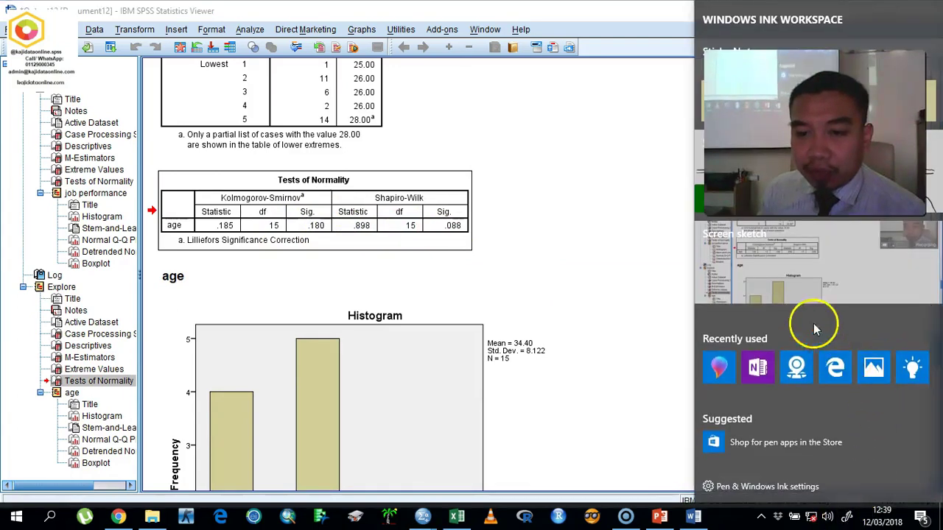
{"action": "left_click", "coordinate": [783, 286]}
{"action": "mouse_move", "coordinate": [324, 218]}
{"action": "left_mouse_down"}
{"action": "mouse_move", "coordinate": [343, 269]}
{"action": "mouse_move", "coordinate": [318, 218]}
{"action": "left_mouse_up"}
{"action": "mouse_move", "coordinate": [453, 215]}
{"action": "left_mouse_down"}
{"action": "mouse_move", "coordinate": [472, 221]}
{"action": "mouse_move", "coordinate": [442, 217]}
{"action": "left_mouse_up"}
Handwrite > 0.05 beside the Tests of Normality table, then clear the ink and close the screen sketch.
{"action": "left_click_drag", "start_coordinate": [513, 218], "coordinate": [535, 255]}
{"action": "left_click_drag", "start_coordinate": [567, 221], "coordinate": [622, 215]}
{"action": "left_click", "coordinate": [585, 235]}
{"action": "left_click_drag", "start_coordinate": [632, 190], "coordinate": [640, 184]}
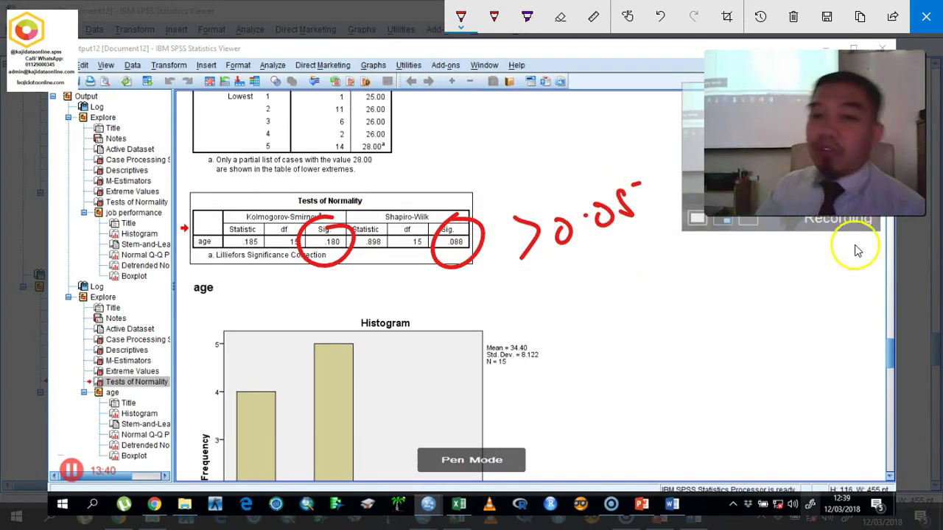
{"action": "left_click", "coordinate": [793, 17]}
{"action": "left_click", "coordinate": [926, 24]}
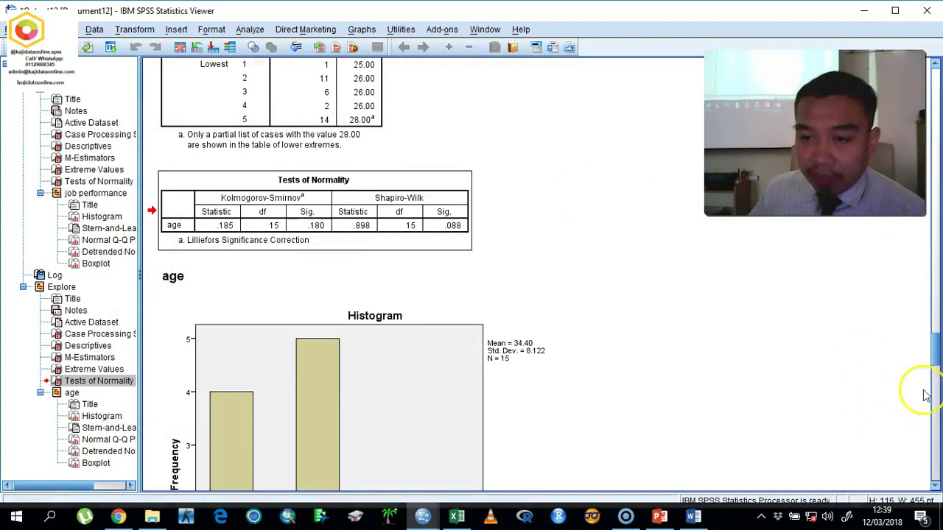
Open the age histogram in the Chart Editor, add a Normal distribution curve, and close the editor.
{"action": "left_click_drag", "start_coordinate": [933, 368], "coordinate": [913, 366]}
{"action": "left_click", "coordinate": [385, 380]}
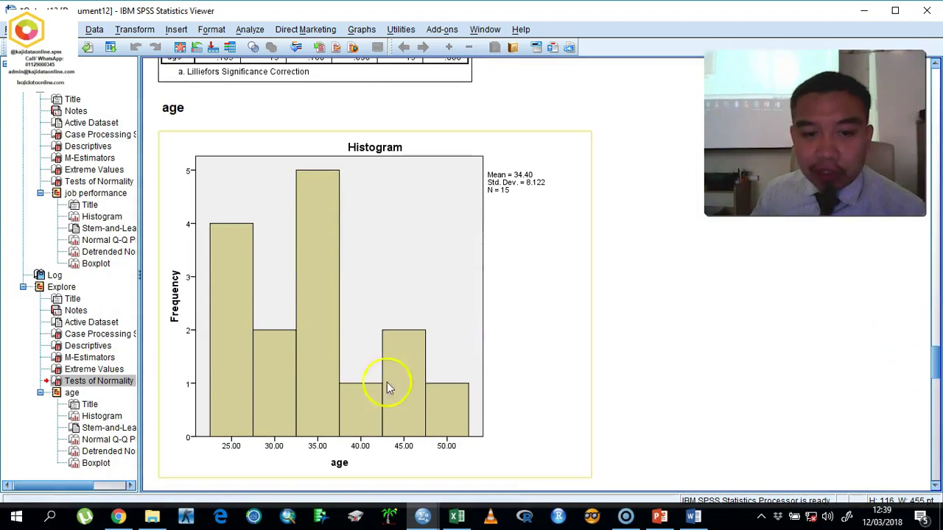
{"action": "double_click", "coordinate": [334, 382]}
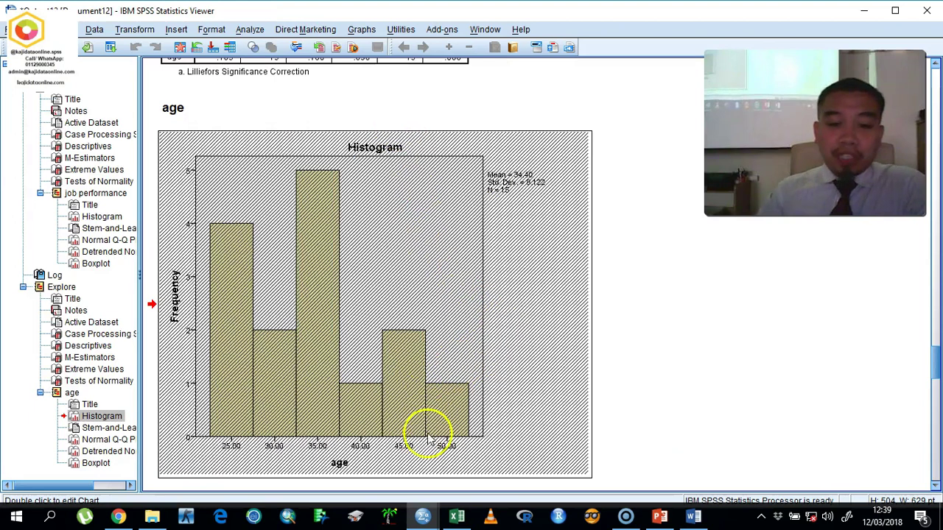
{"action": "mouse_move", "coordinate": [424, 516]}
{"action": "left_click", "coordinate": [566, 451]}
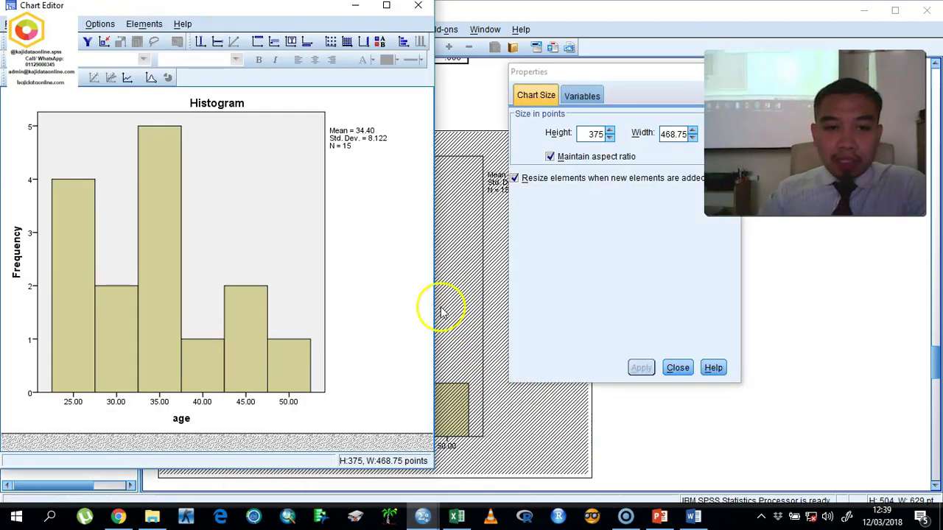
{"action": "left_click", "coordinate": [152, 78]}
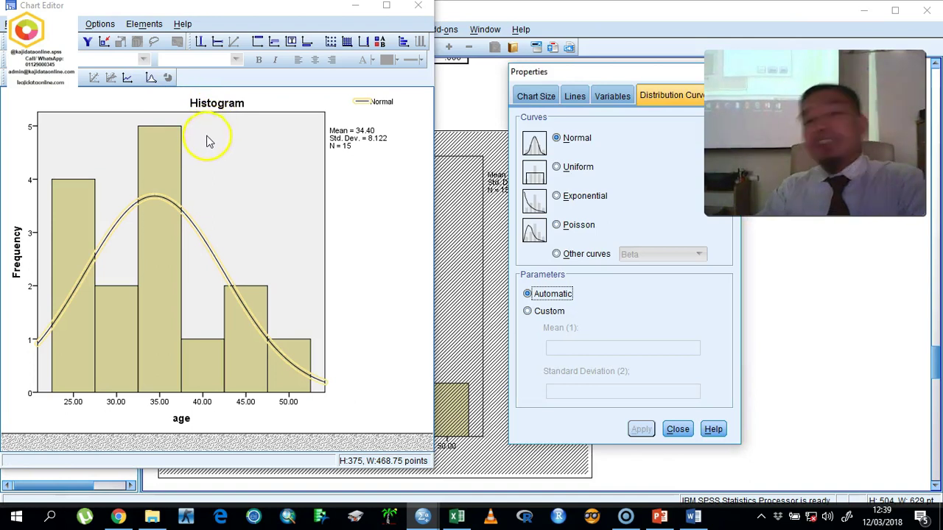
{"action": "left_click", "coordinate": [417, 6]}
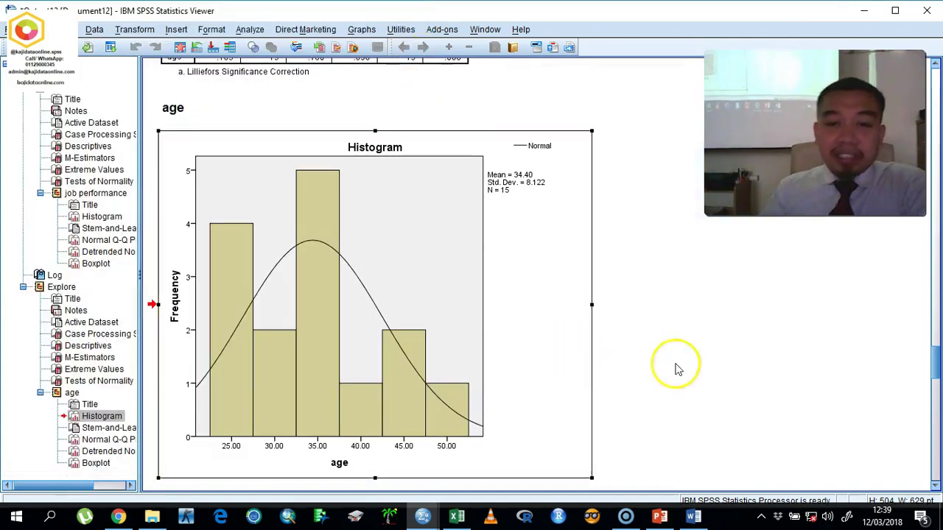
Examine the Normal Q-Q Plot, Detrended Normal Q-Q Plot and boxplot of age, then return to the Data Editor.
{"action": "left_click_drag", "start_coordinate": [926, 368], "coordinate": [919, 407]}
{"action": "scroll", "coordinate": [919, 407], "scroll_direction": "down", "scroll_amount": 3}
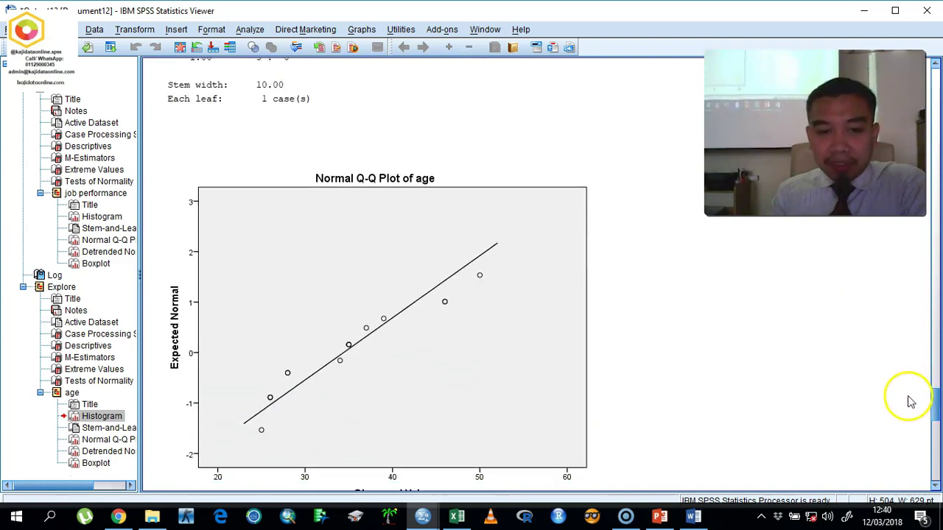
{"action": "scroll", "coordinate": [937, 420], "scroll_direction": "down", "scroll_amount": 13}
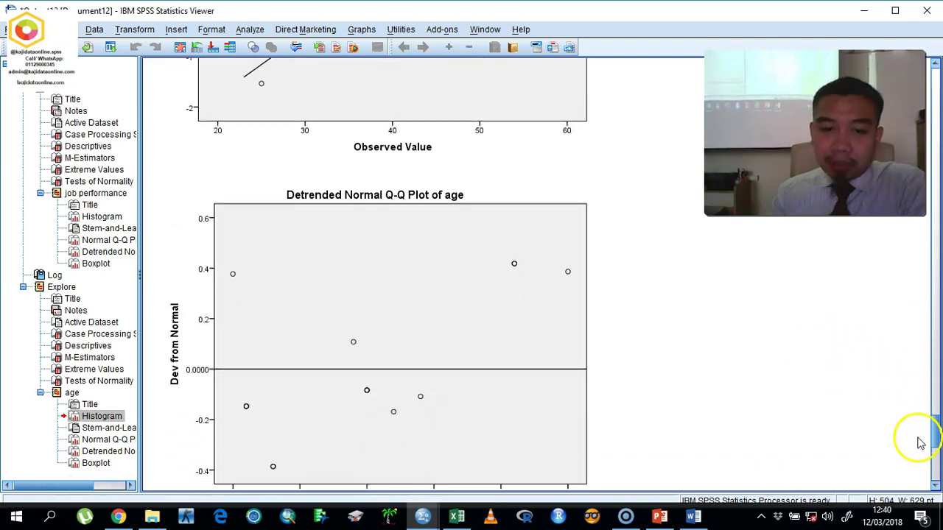
{"action": "left_click", "coordinate": [202, 272]}
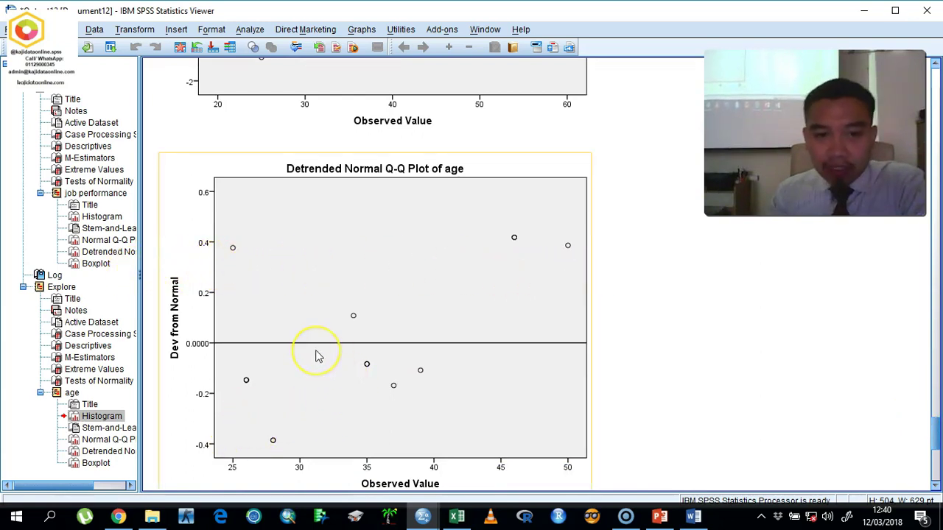
{"action": "left_click", "coordinate": [902, 358]}
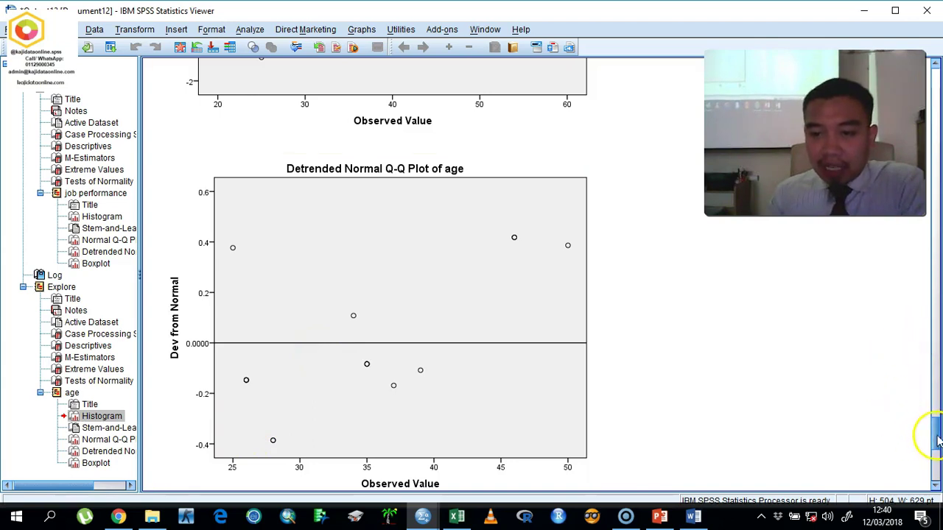
{"action": "scroll", "coordinate": [931, 449], "scroll_direction": "down", "scroll_amount": 5}
{"action": "left_click", "coordinate": [514, 349]}
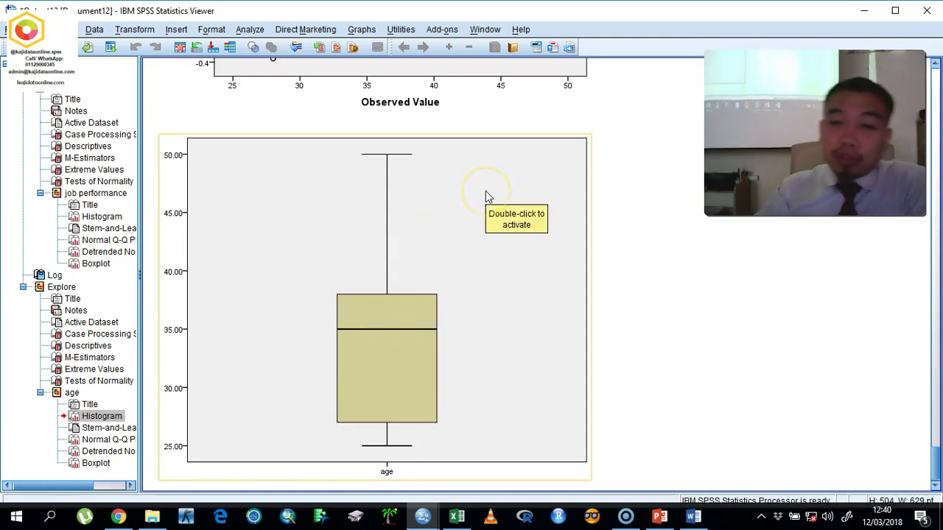
{"action": "left_click", "coordinate": [864, 11]}
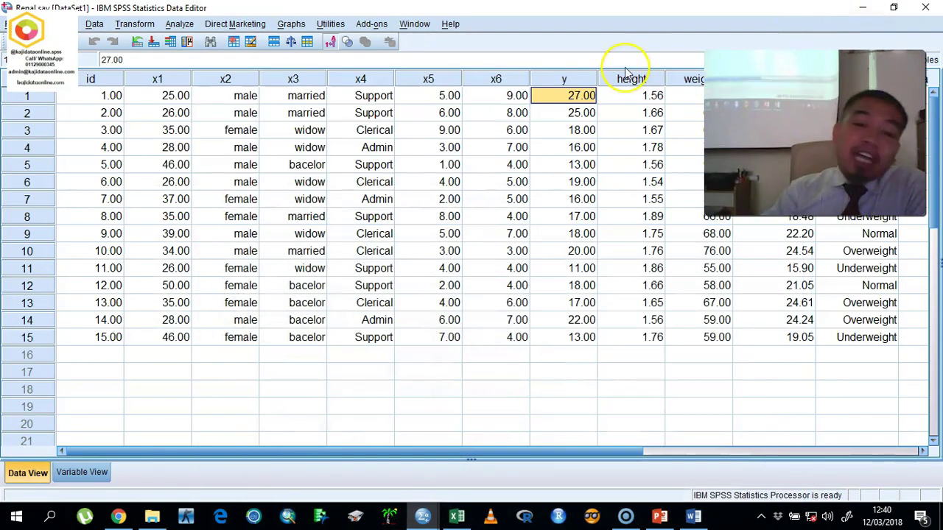